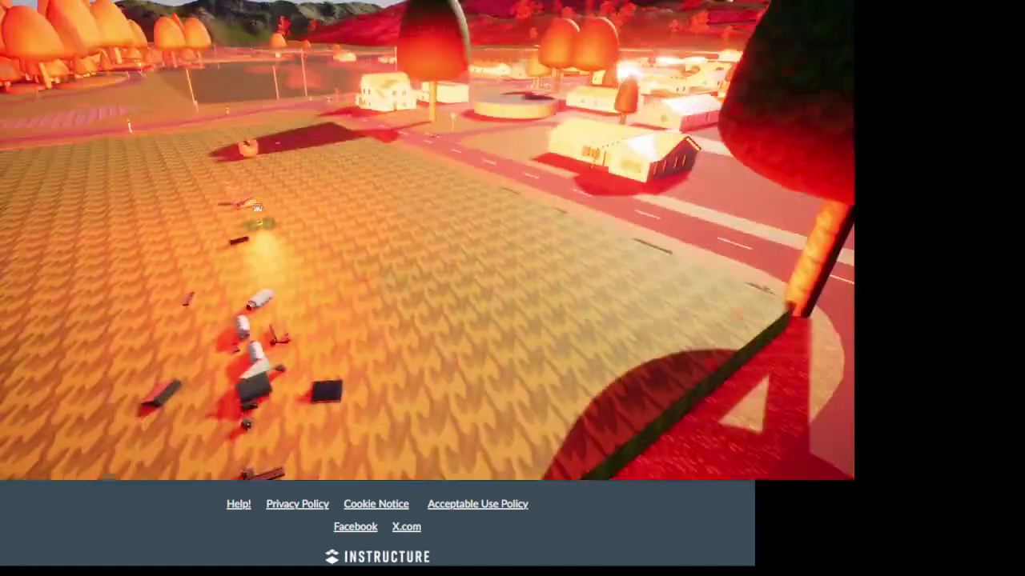
Spawn the Geostar Fire And Rescue Pump from page 2 of the Workshop 'fire' search and set its parking brake
key(Escape)
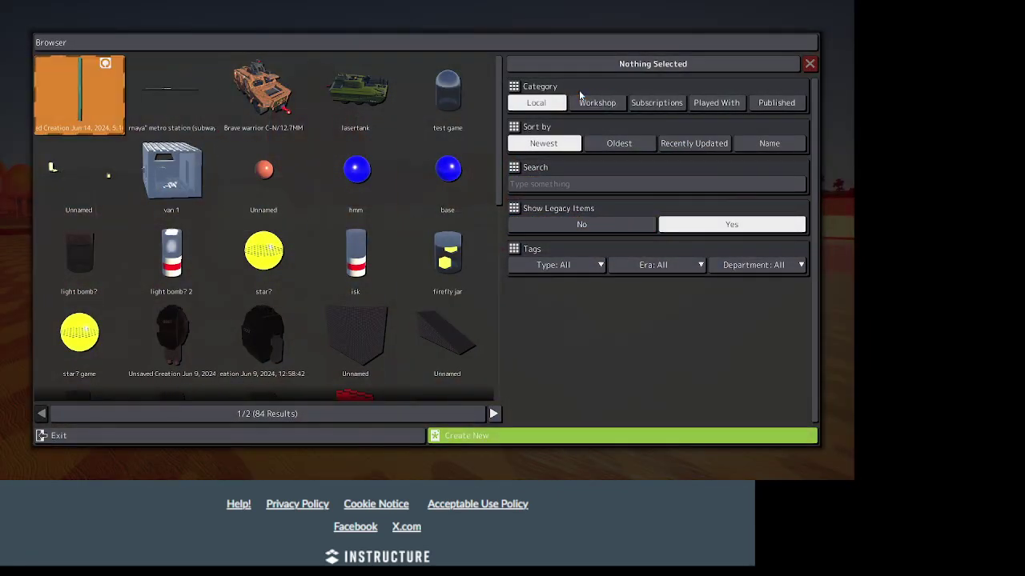
click(594, 102)
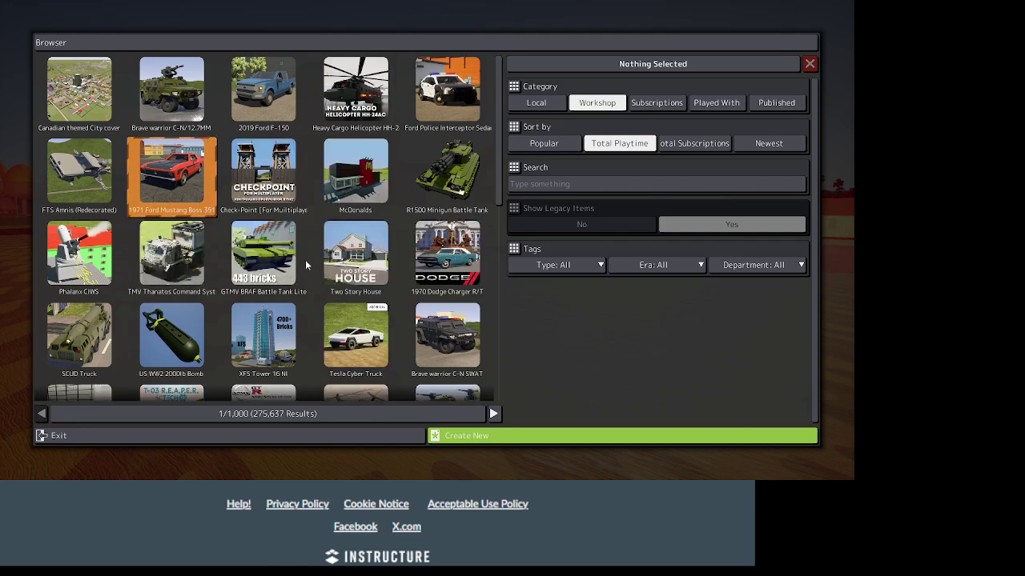
scroll(446, 328, down, 1)
scroll(361, 148, down, 2)
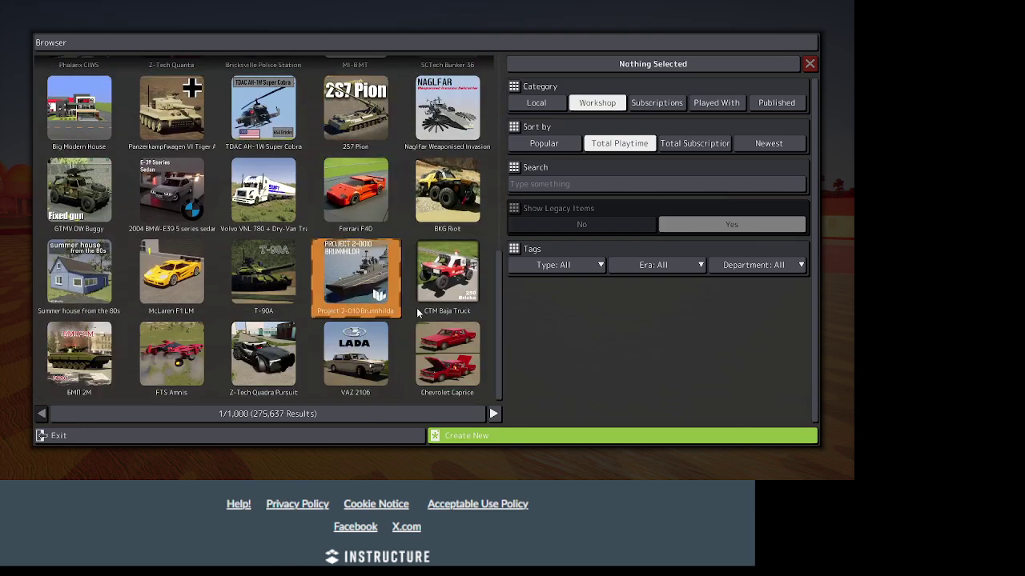
scroll(425, 349, up, 3)
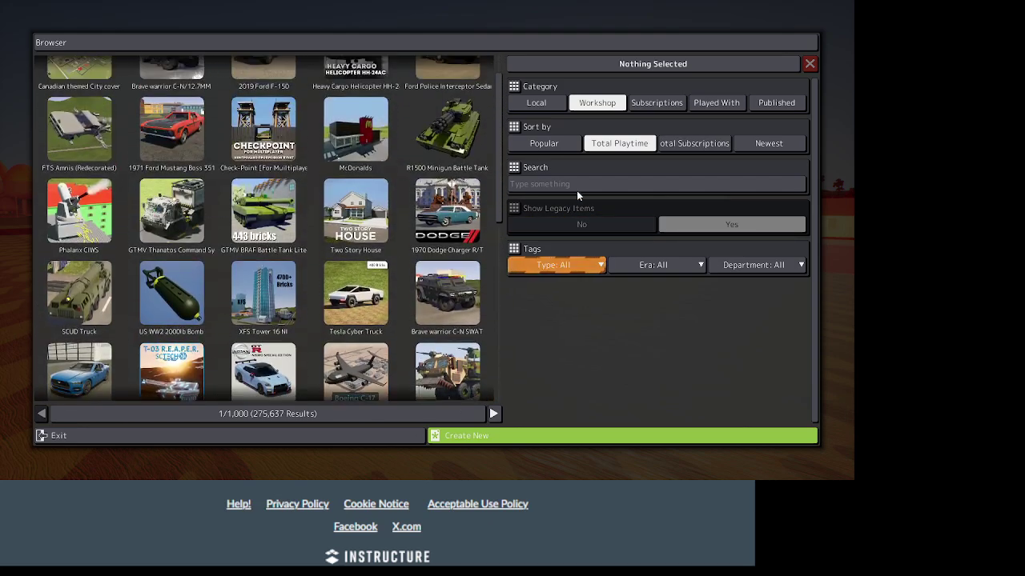
click(579, 186)
text(e)
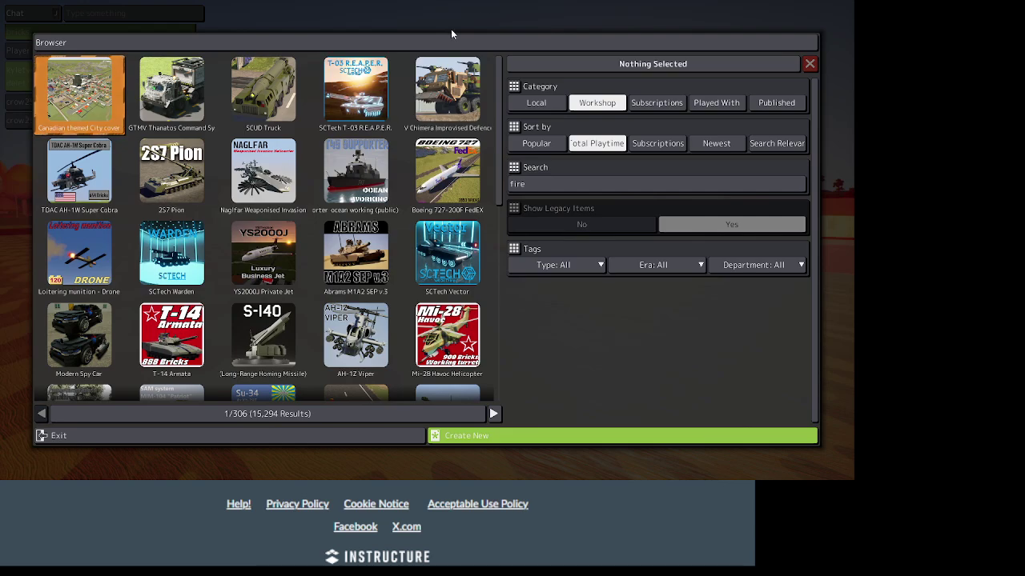
scroll(336, 160, down, 3)
scroll(272, 216, down, 2)
scroll(280, 213, down, 3)
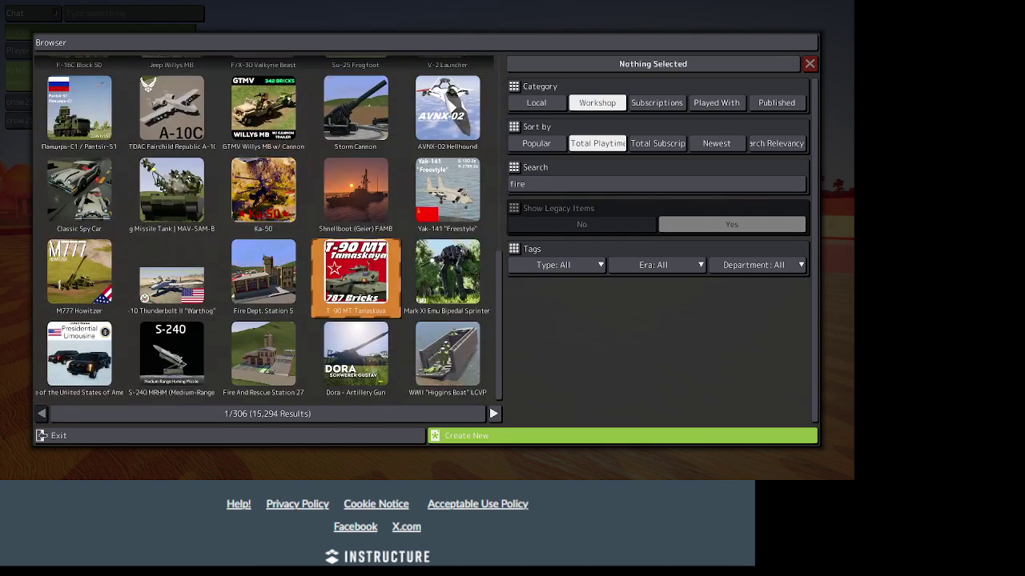
scroll(356, 272, down, 3)
scroll(320, 336, down, 3)
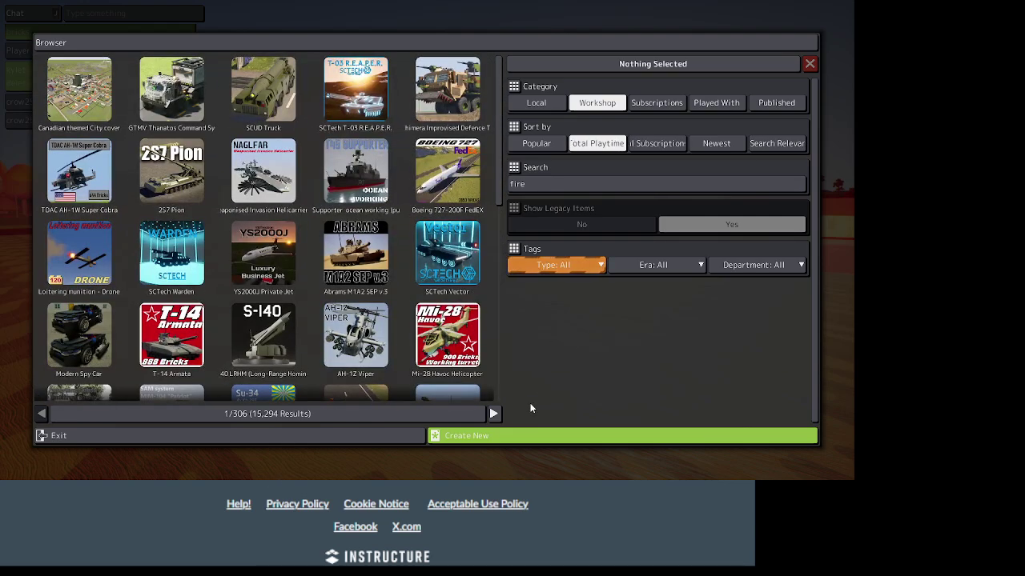
click(494, 414)
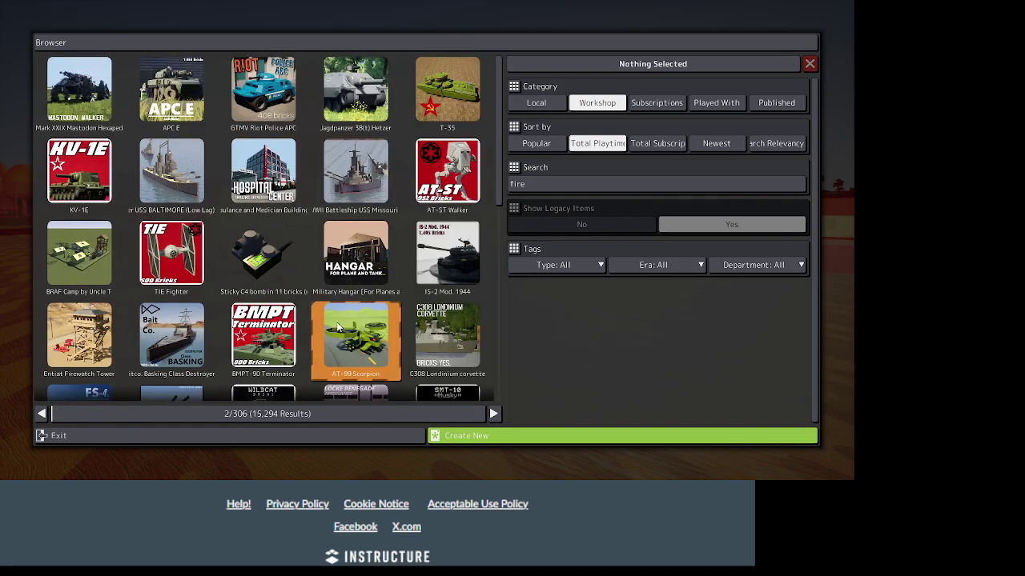
scroll(337, 326, down, 3)
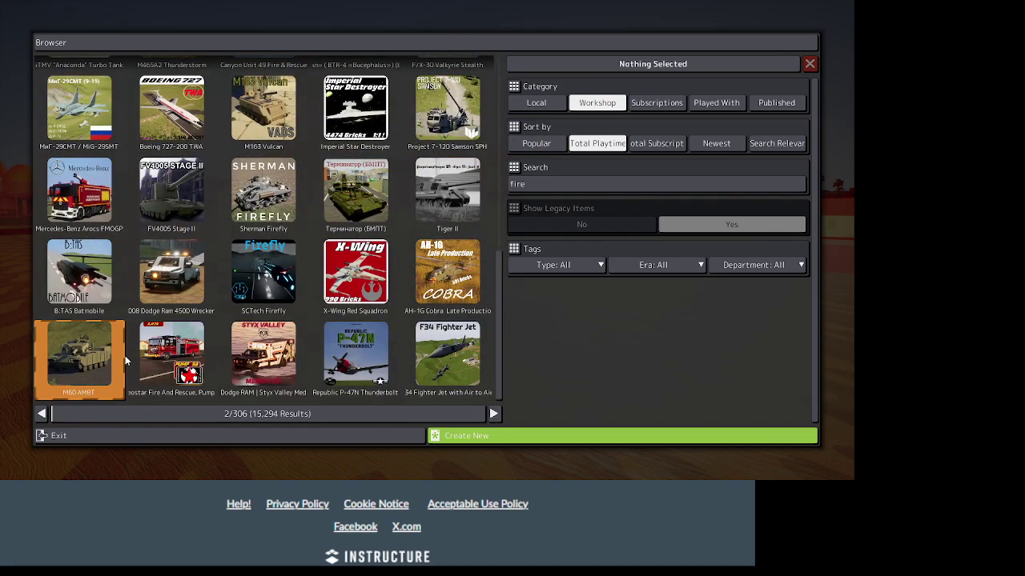
click(360, 435)
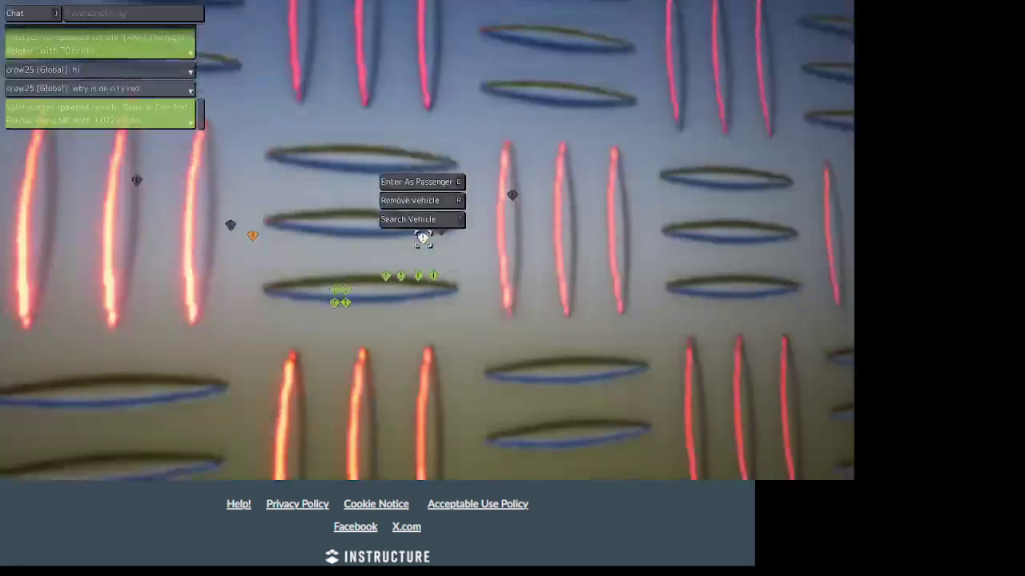
key(space)
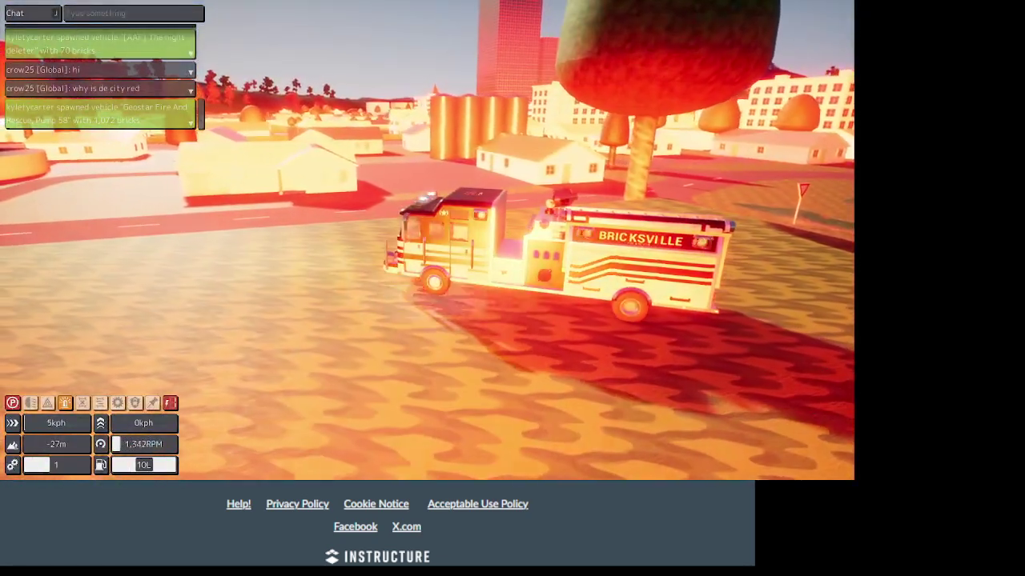
Teleport from the world map to the town spot beside the burning wrecked truck
key(m)
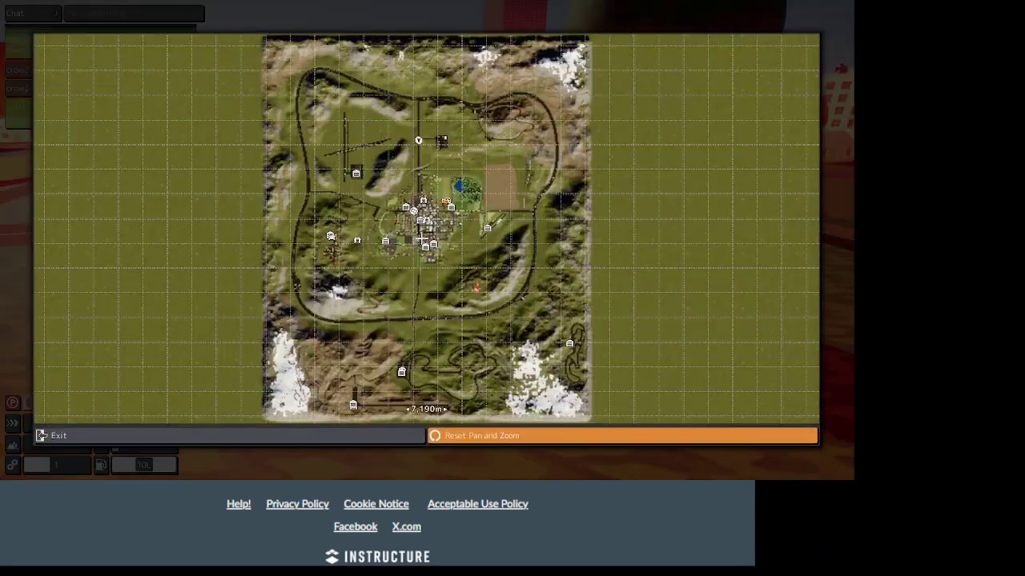
scroll(422, 233, up, 2)
scroll(422, 232, up, 3)
scroll(422, 232, up, 3)
scroll(422, 232, up, 3)
scroll(467, 168, up, 3)
scroll(467, 168, up, 2)
scroll(467, 168, up, 3)
scroll(466, 169, up, 2)
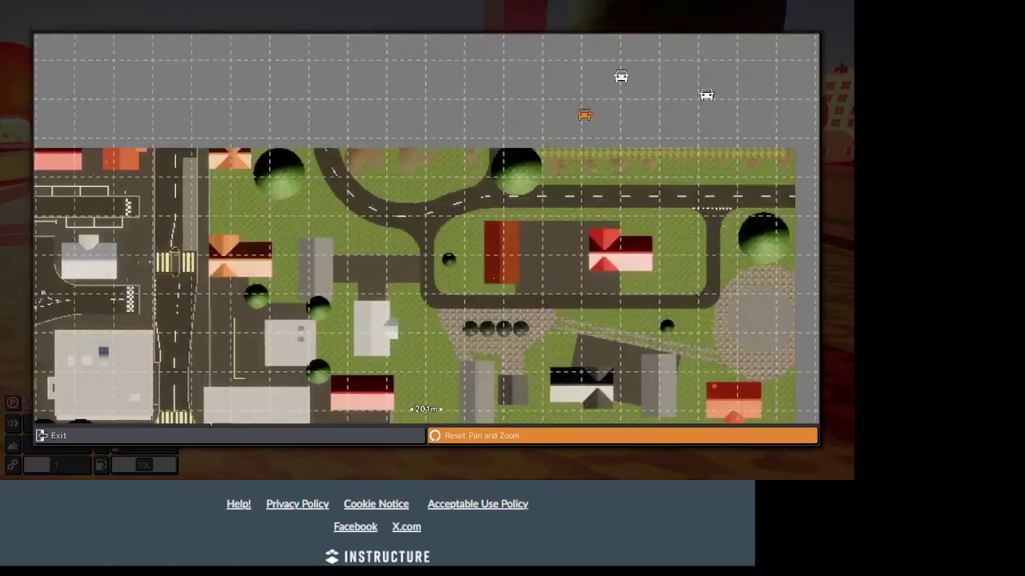
scroll(655, 242, down, 2)
scroll(655, 243, down, 2)
scroll(655, 243, down, 3)
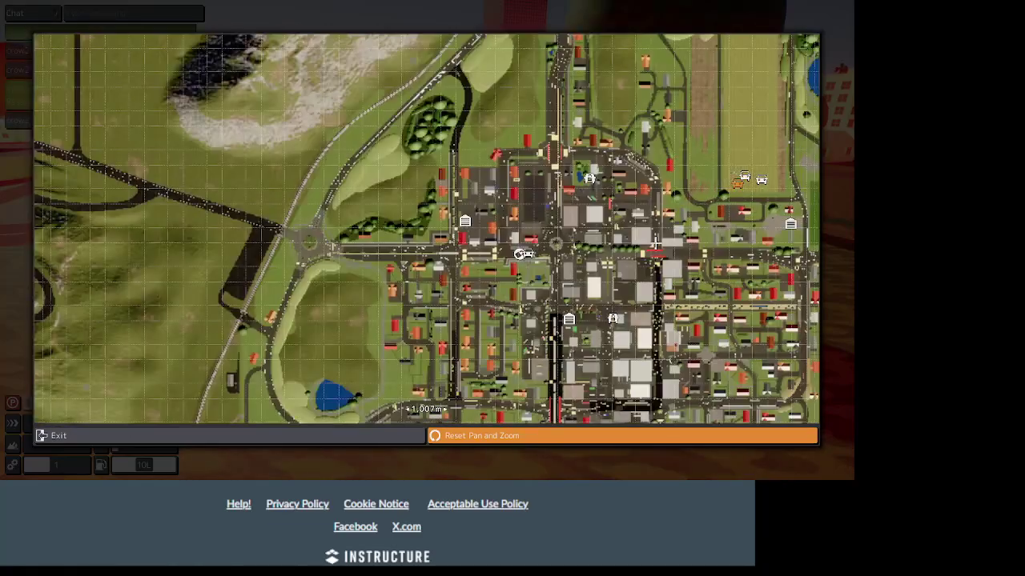
scroll(520, 250, up, 5)
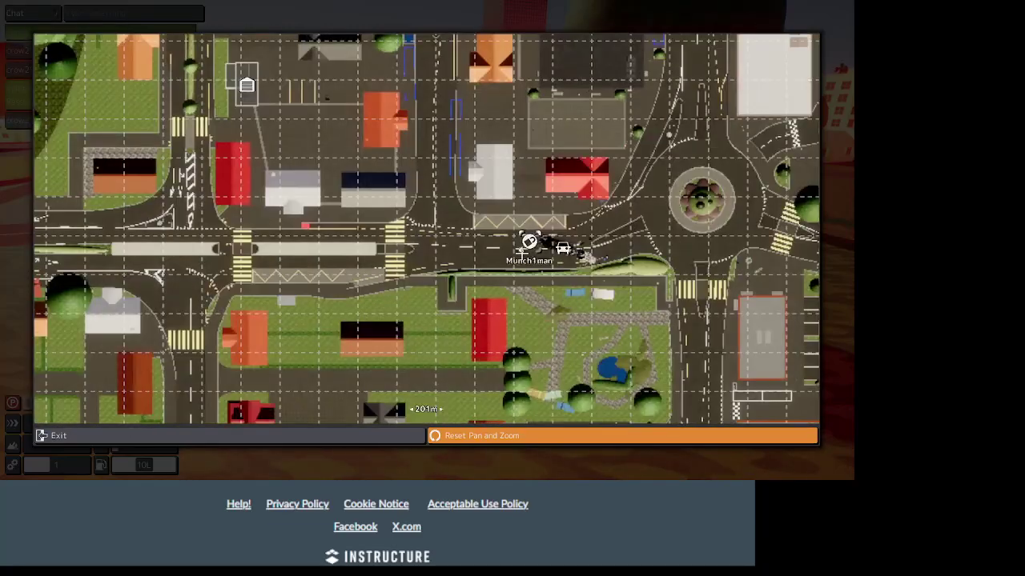
click(610, 233)
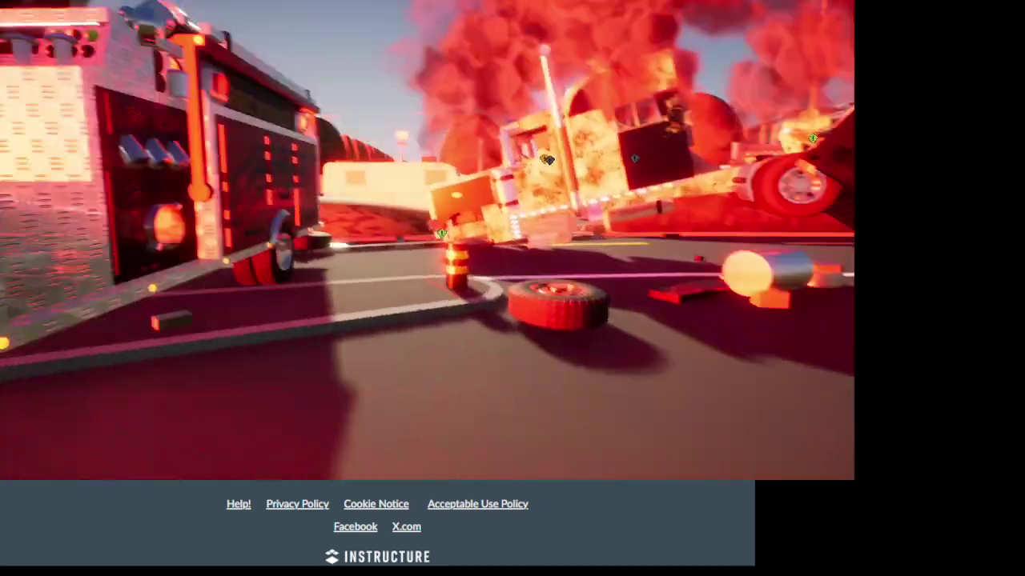
From the pause menu, look over the Match settings and the Teams and Players list
key(Escape)
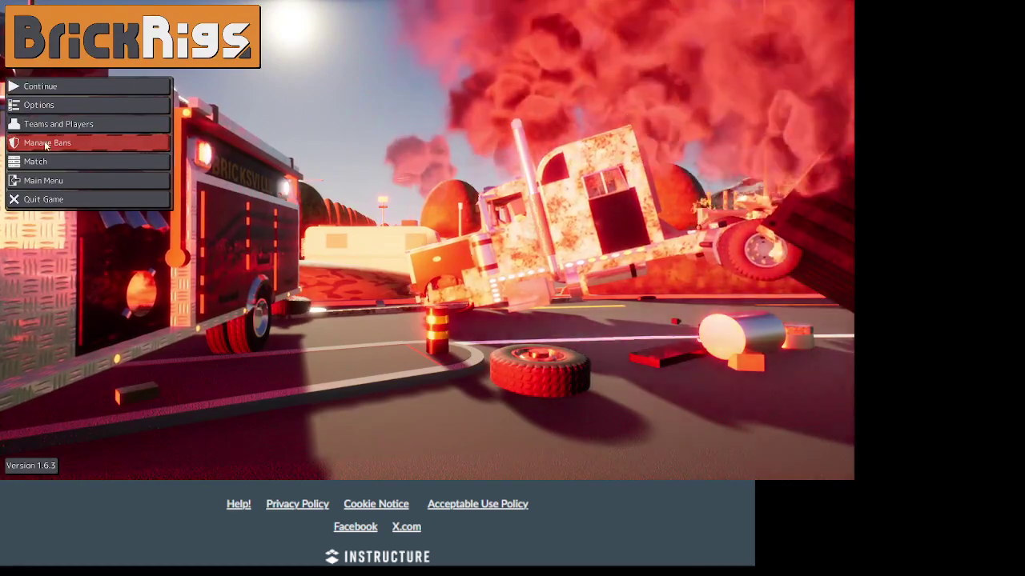
click(70, 163)
key(Escape)
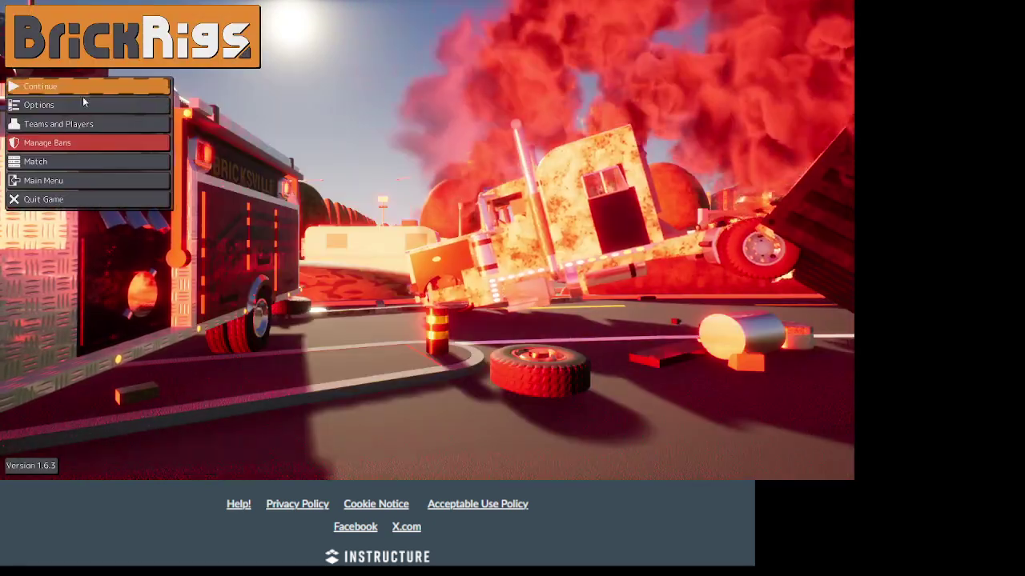
click(77, 120)
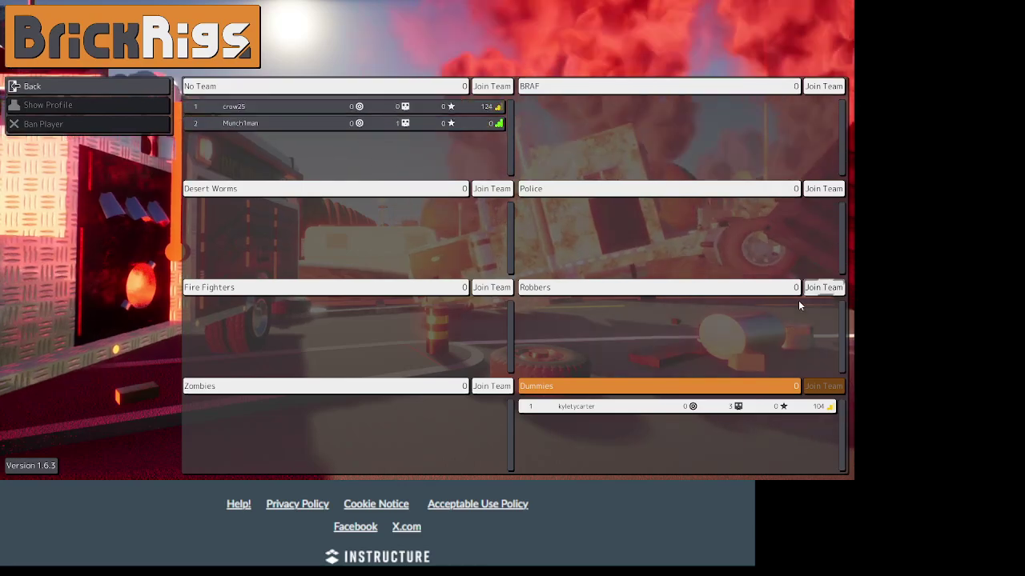
Close the player list, resume play and spray the extinguisher at the burning truck
click(491, 288)
key(Escape)
key(Escape)
click(427, 240)
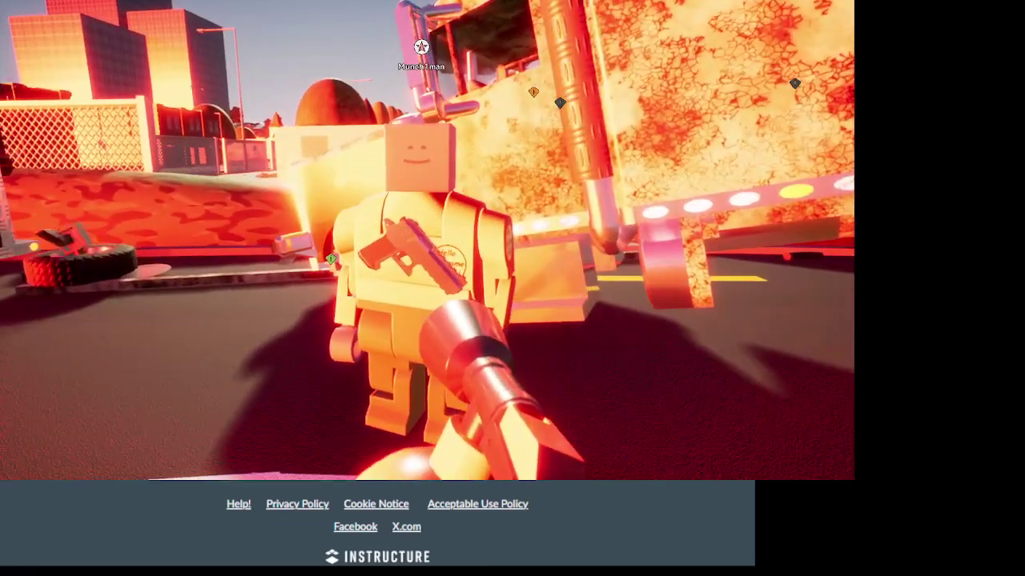
Move the Desert Worm from the Loadout into the Secondary slot and close the inventory
key(Tab)
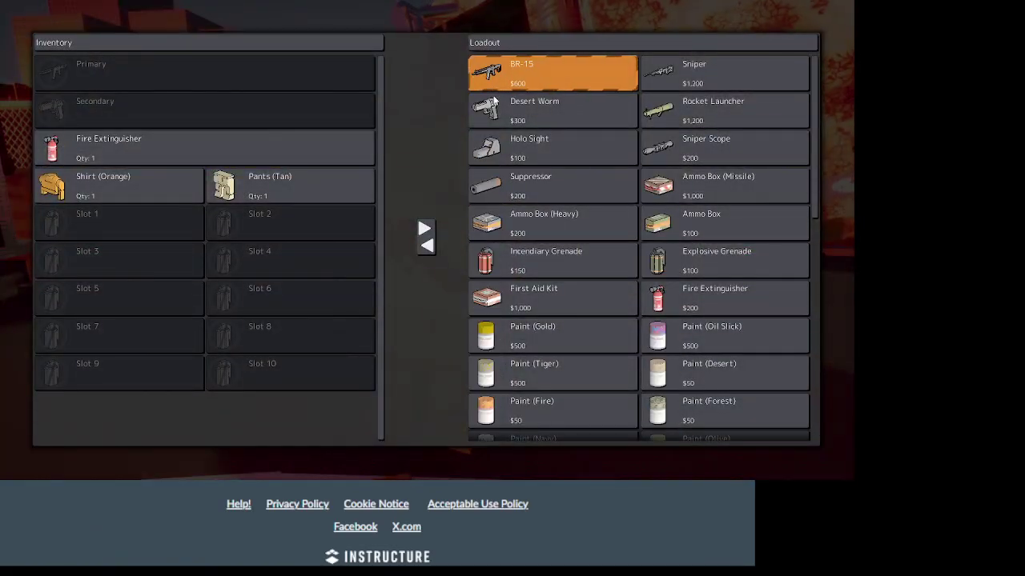
drag(493, 107, 151, 114)
key(Tab)
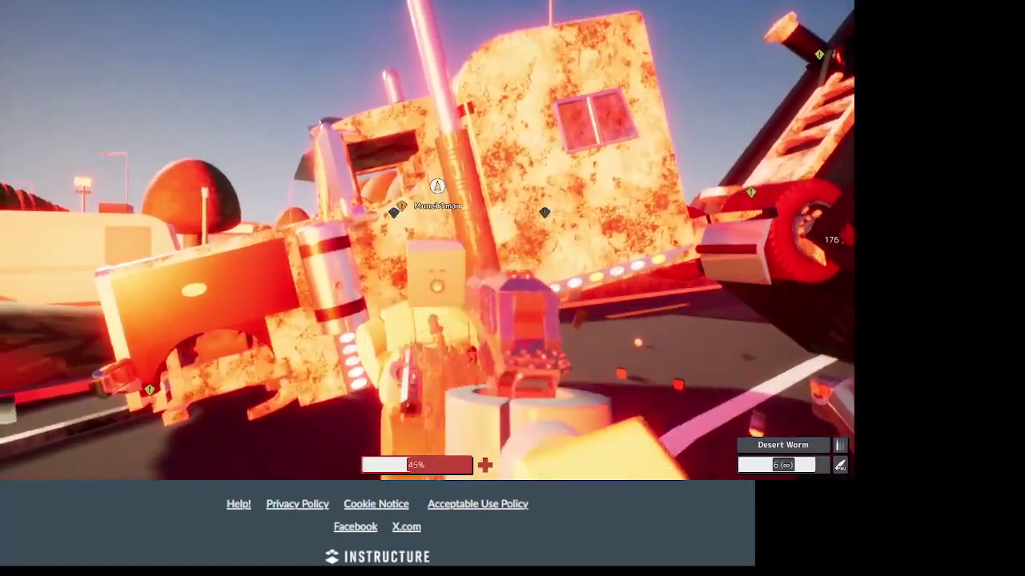
Shoot the other player twice with the Desert Worm and check what he carries
click(427, 311)
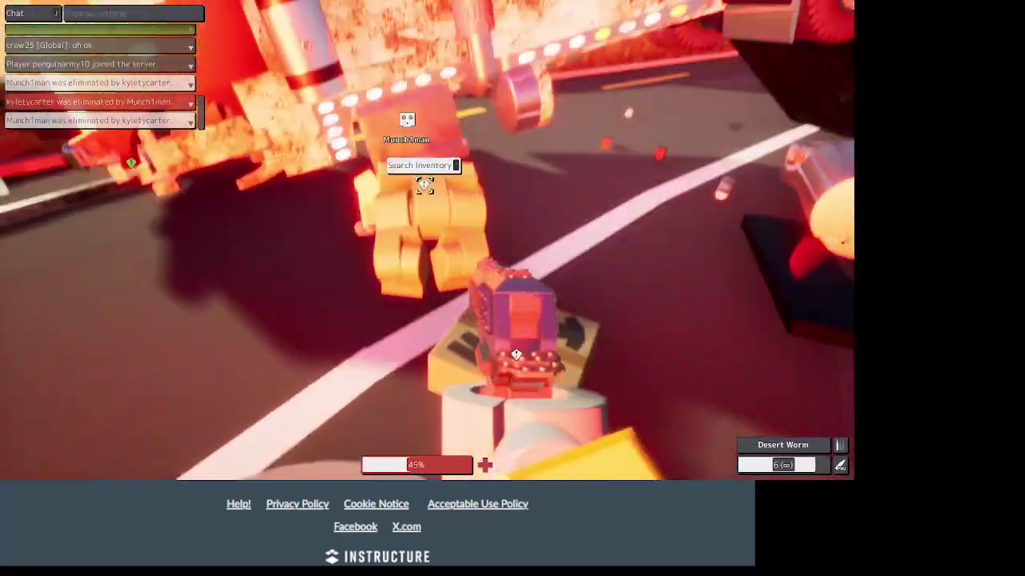
click(424, 206)
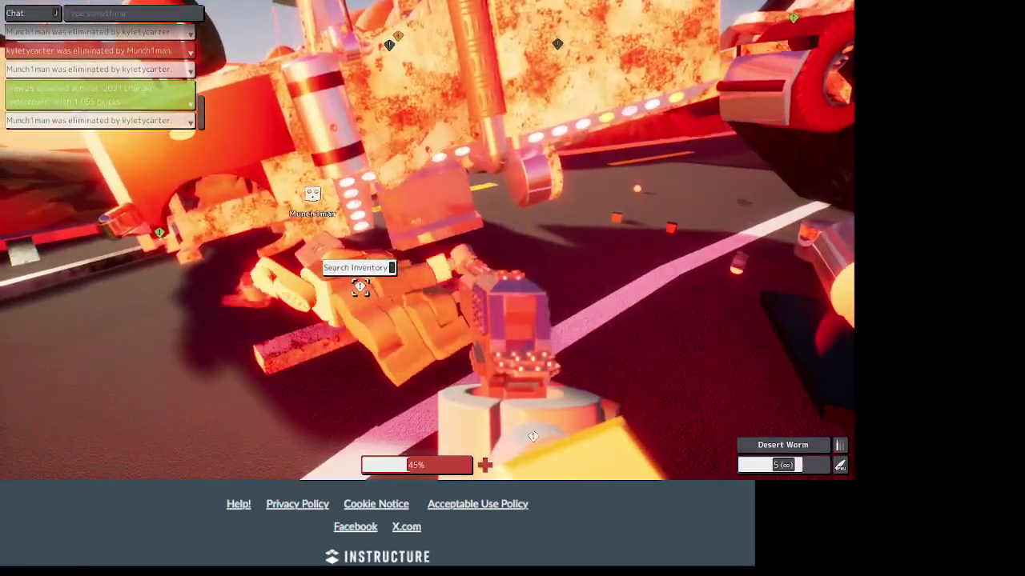
key(e)
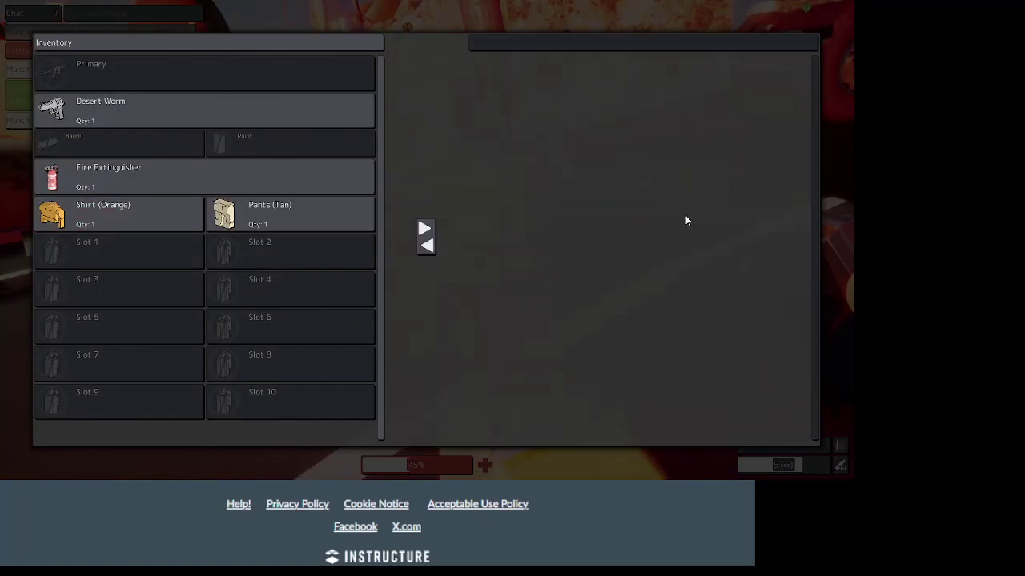
key(e)
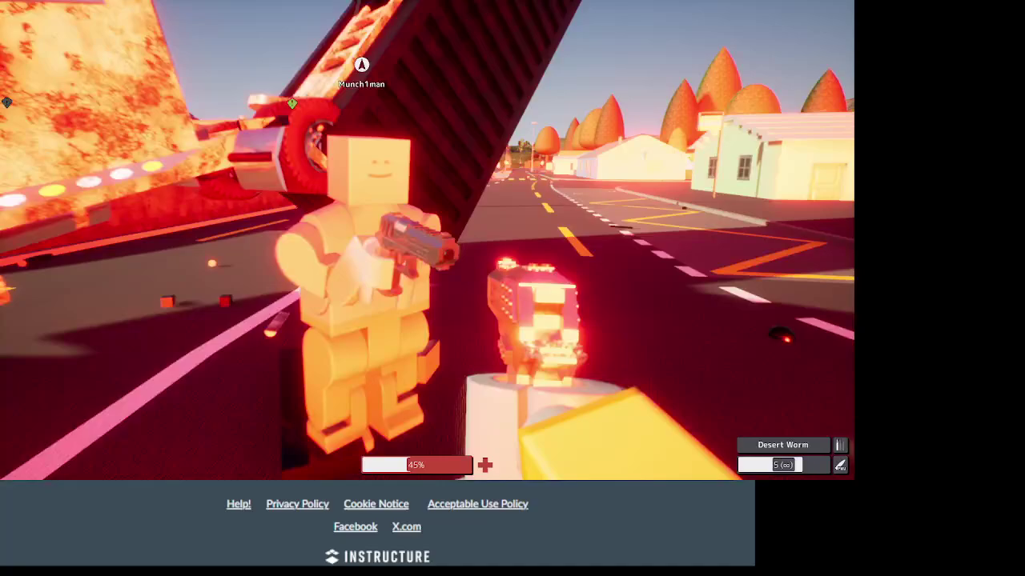
Fire five more Desert Worm rounds at the nearby player
click(427, 240)
click(426, 240)
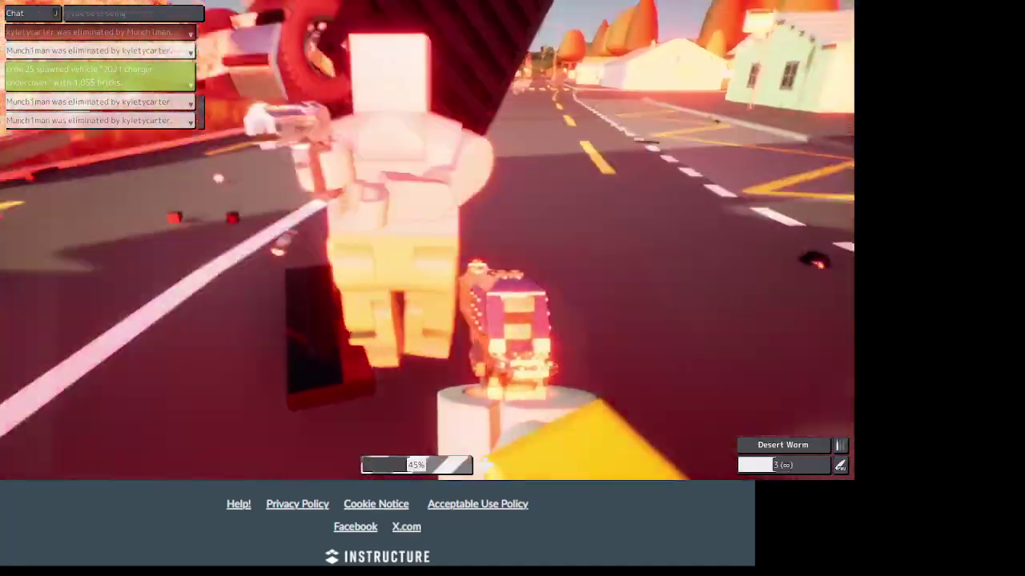
click(427, 240)
click(426, 241)
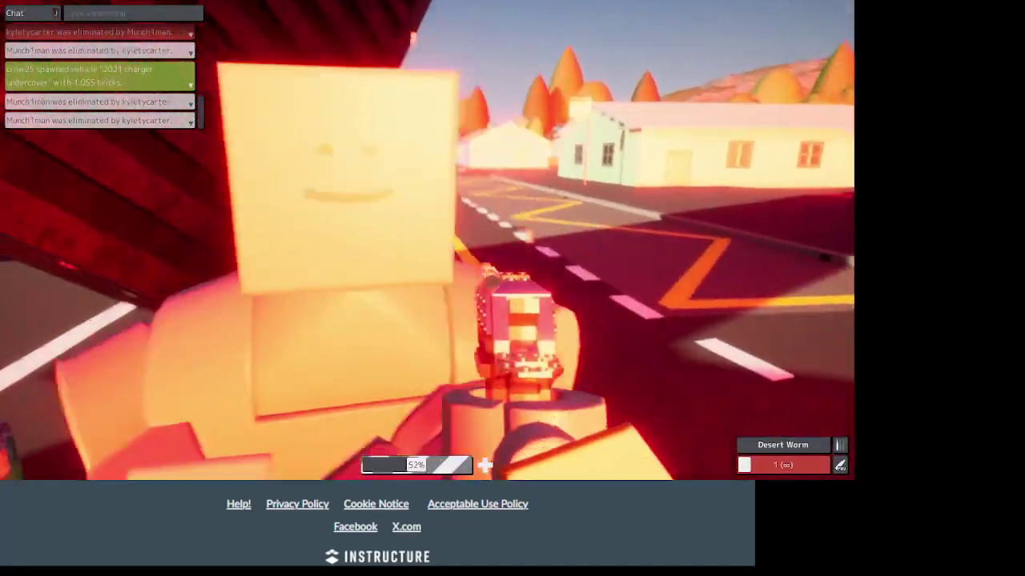
click(426, 240)
Search through the fallen player's loot, then close the loot screen
key(e)
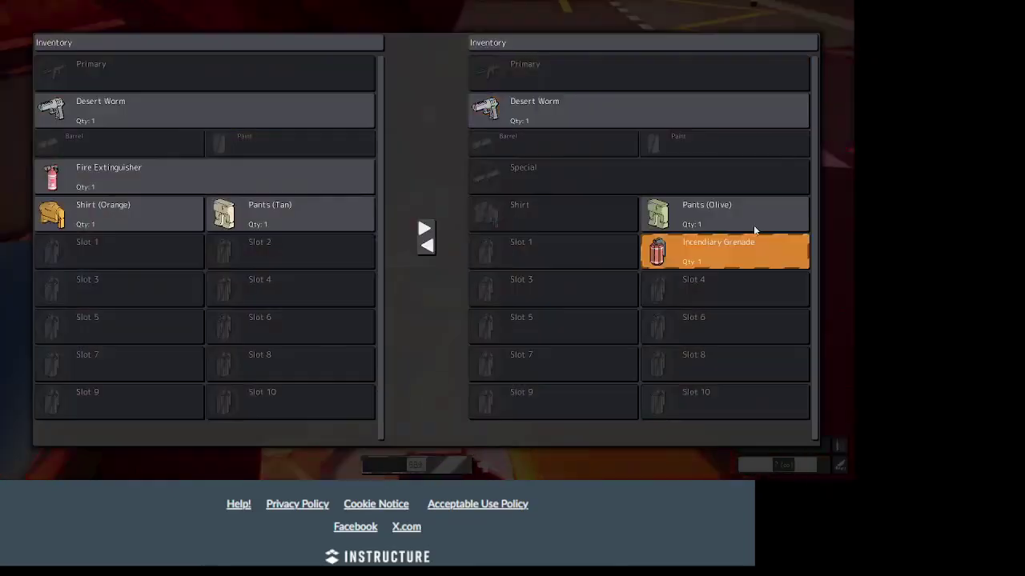
key(e)
key(e)
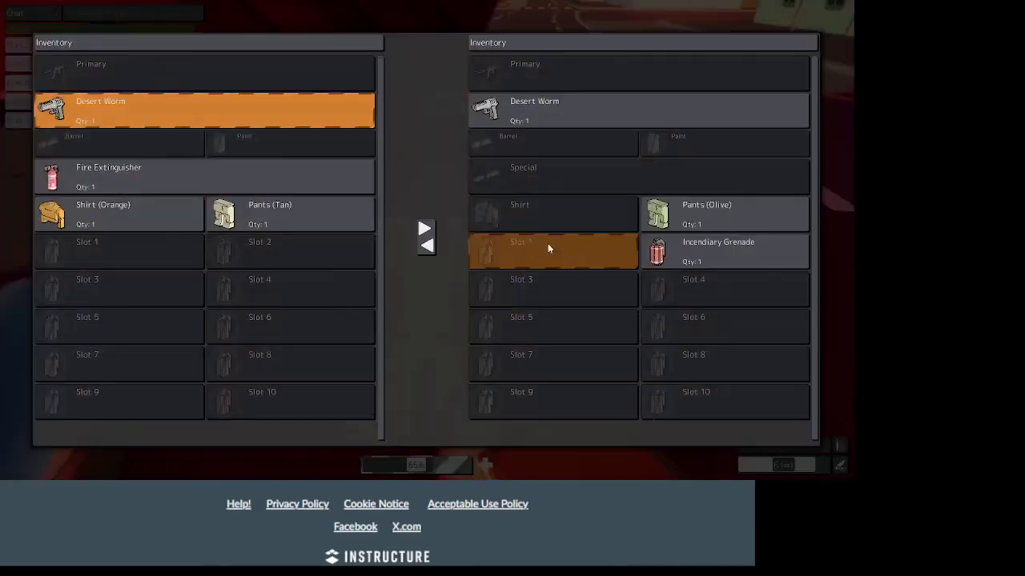
key(e)
Fire two more shots toward the burning vehicle, then walk over beside the fire truck
click(426, 250)
click(426, 250)
key(e)
key(e)
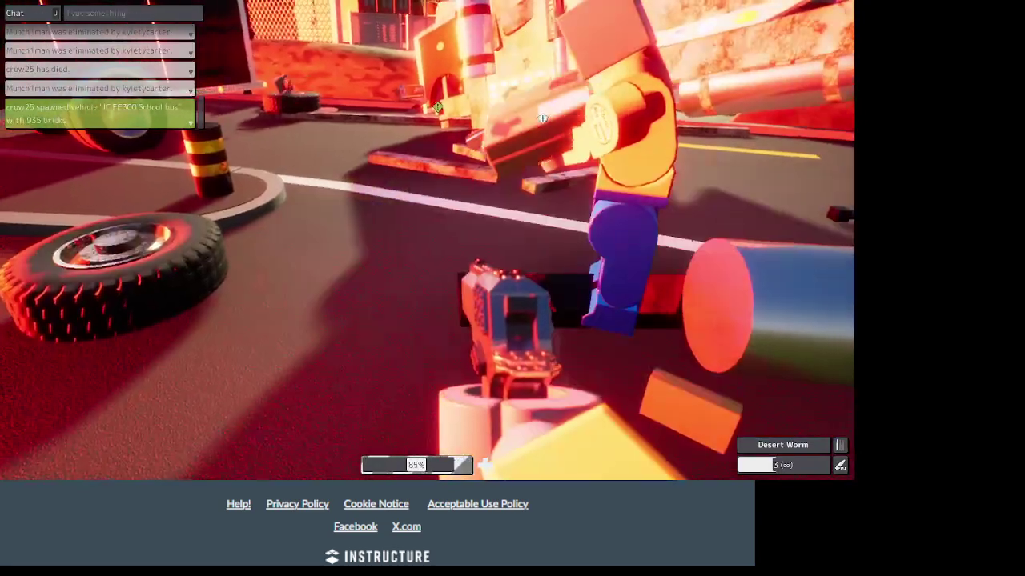
key(w)
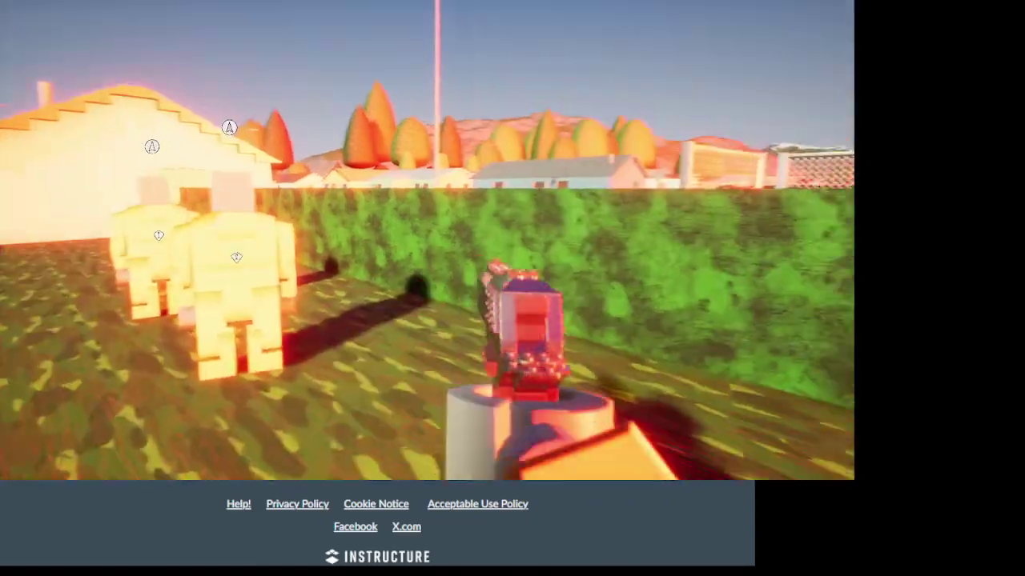
Spawn '[AAF] The night deleter' from the locally saved creations list
key(Tab)
click(552, 111)
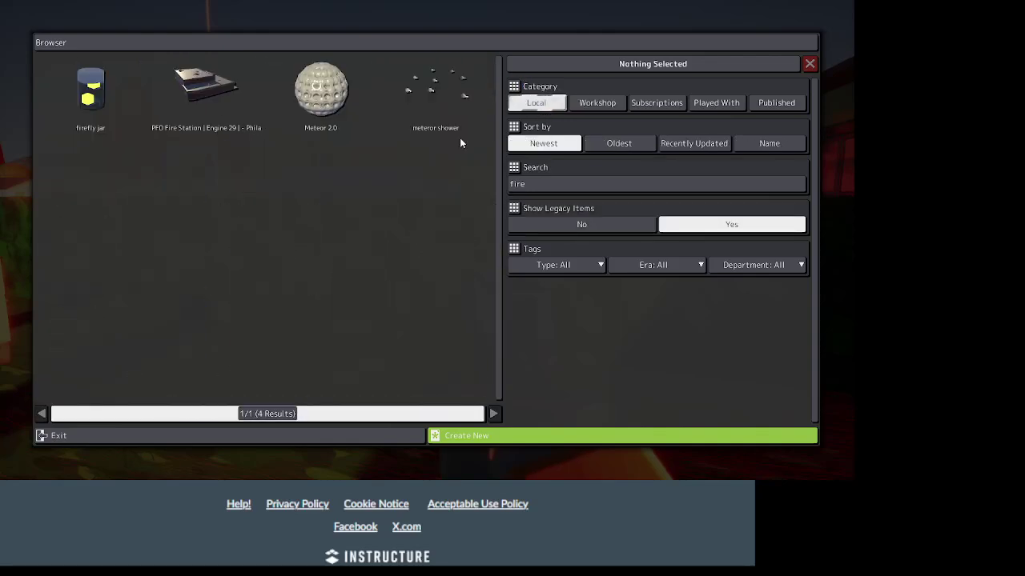
text(\)
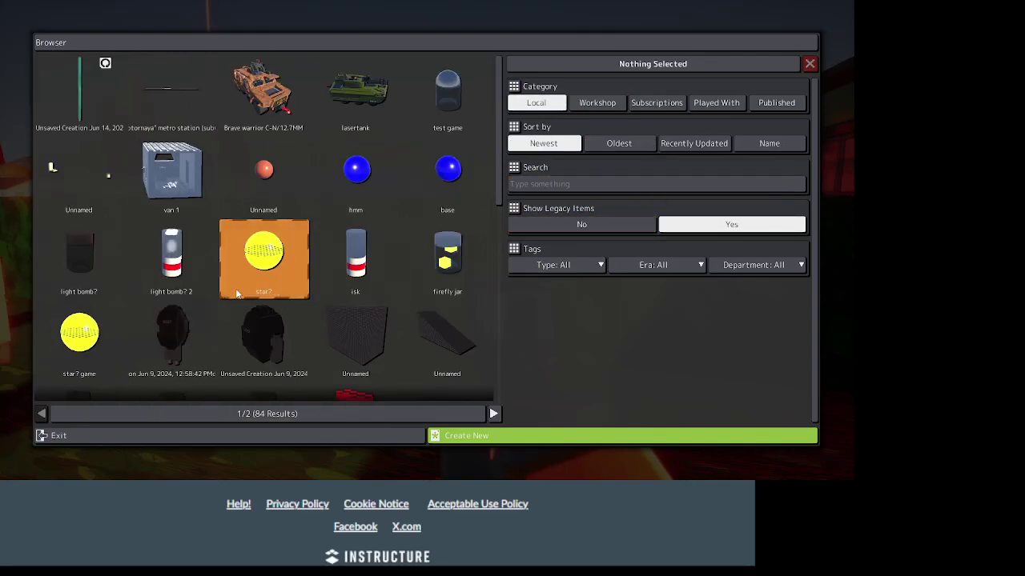
scroll(298, 293, down, 4)
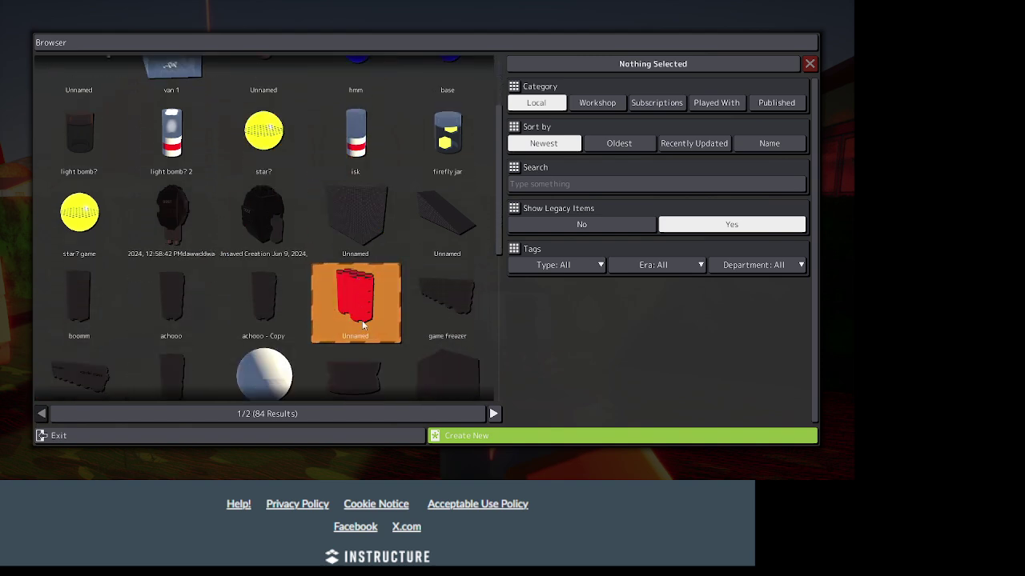
scroll(357, 342, down, 1)
scroll(368, 308, down, 3)
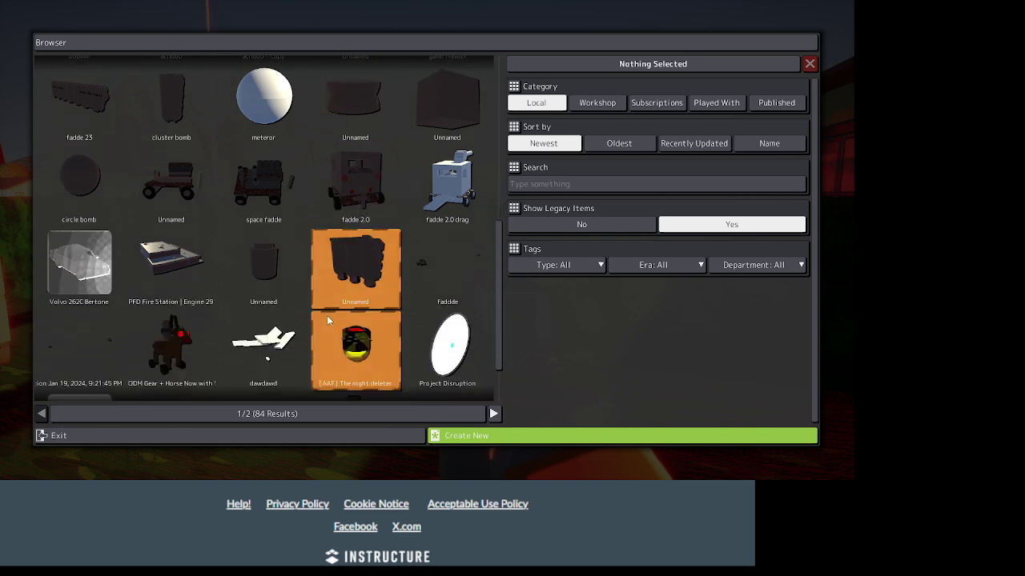
click(337, 307)
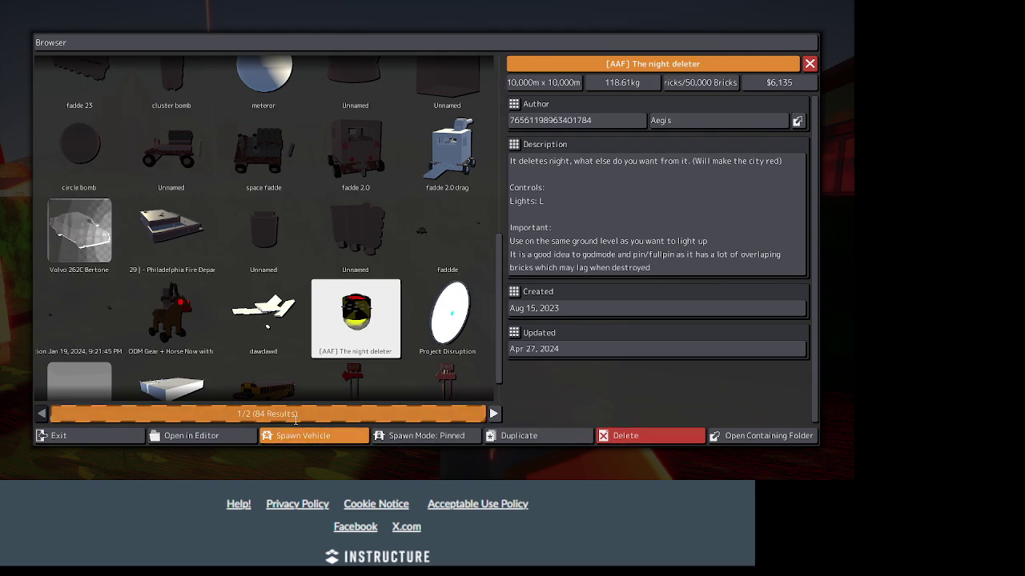
click(299, 437)
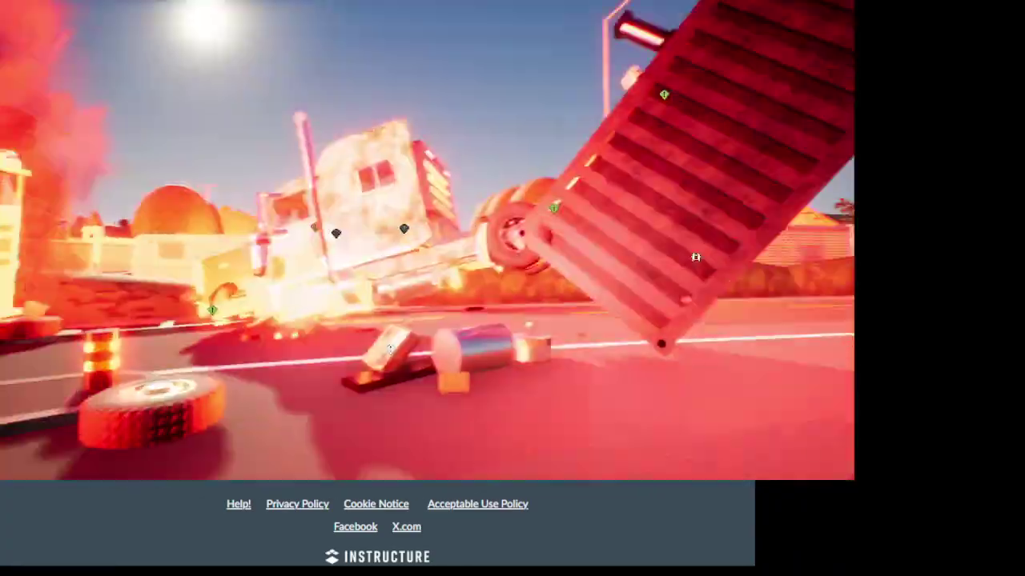
Open the inventory and loadout shop, then close it without buying anything
key(Tab)
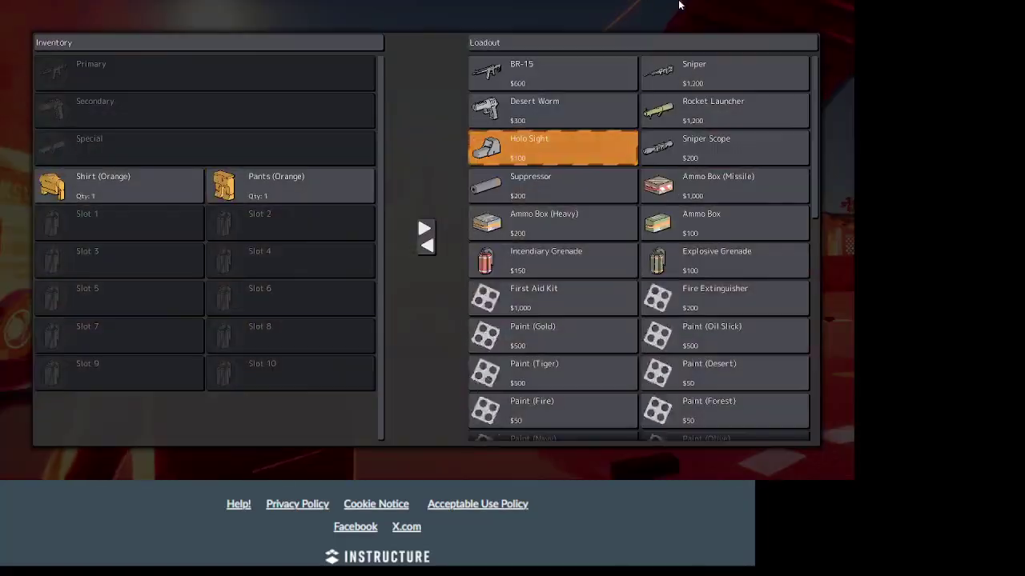
key(Tab)
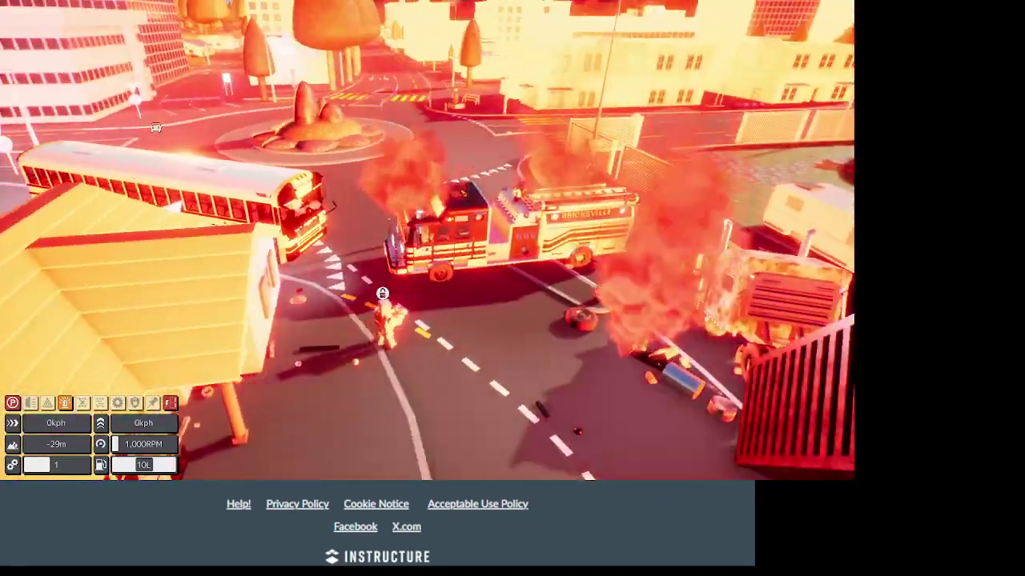
Switch to the chase view and take the fire truck off the parking brake into first gear
key(q)
key(Escape)
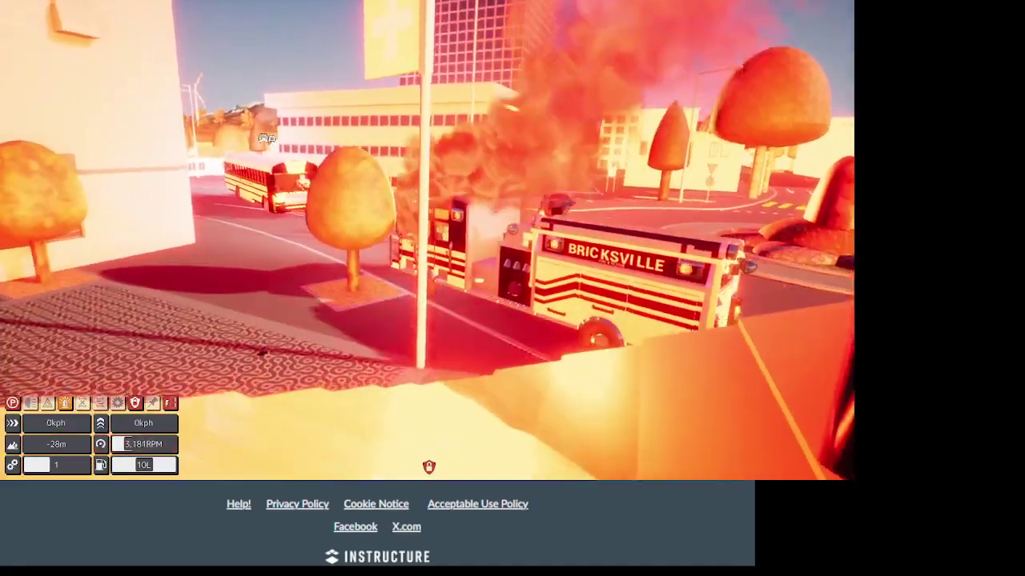
key(c)
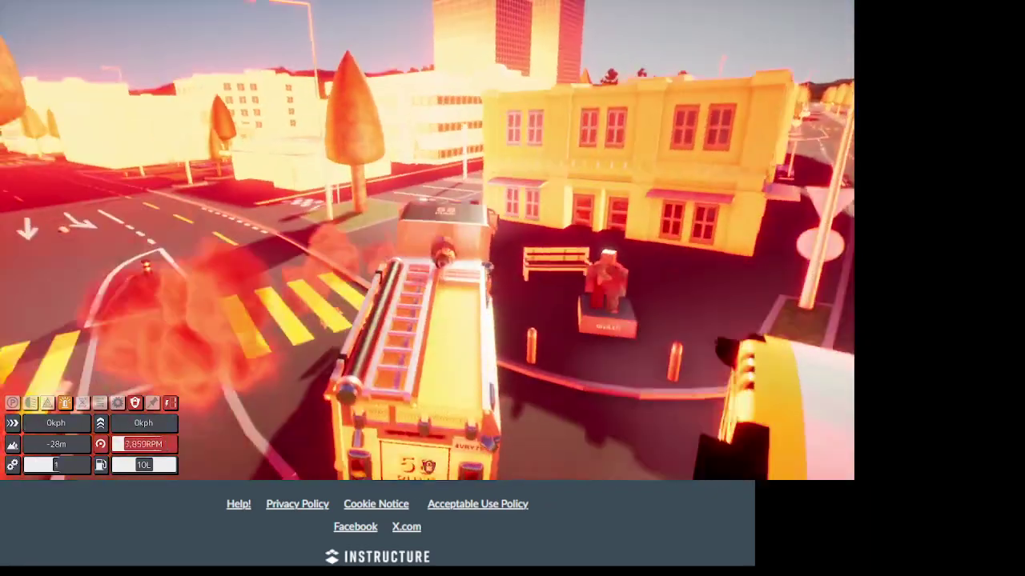
key(c)
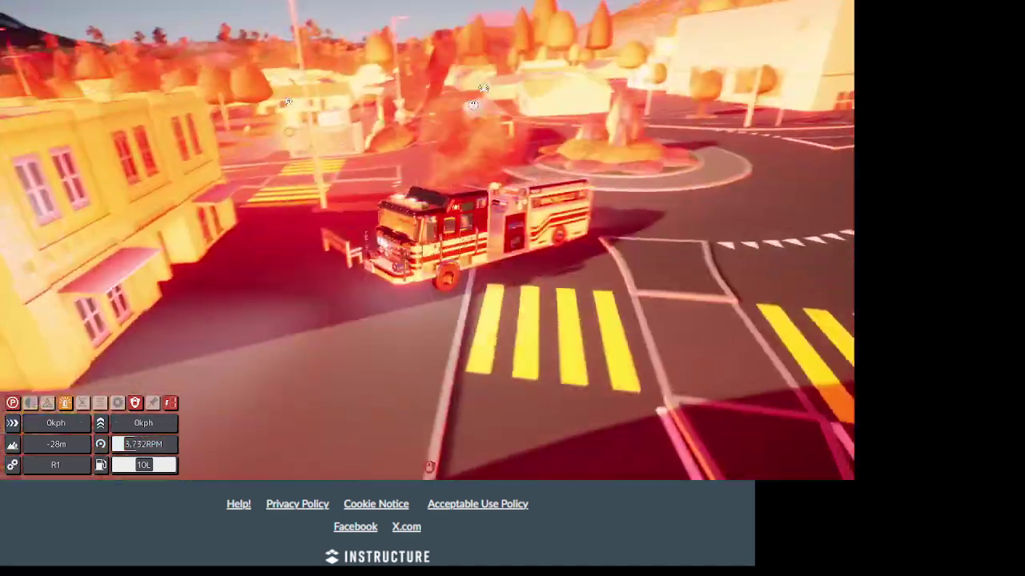
key(c)
key(c)
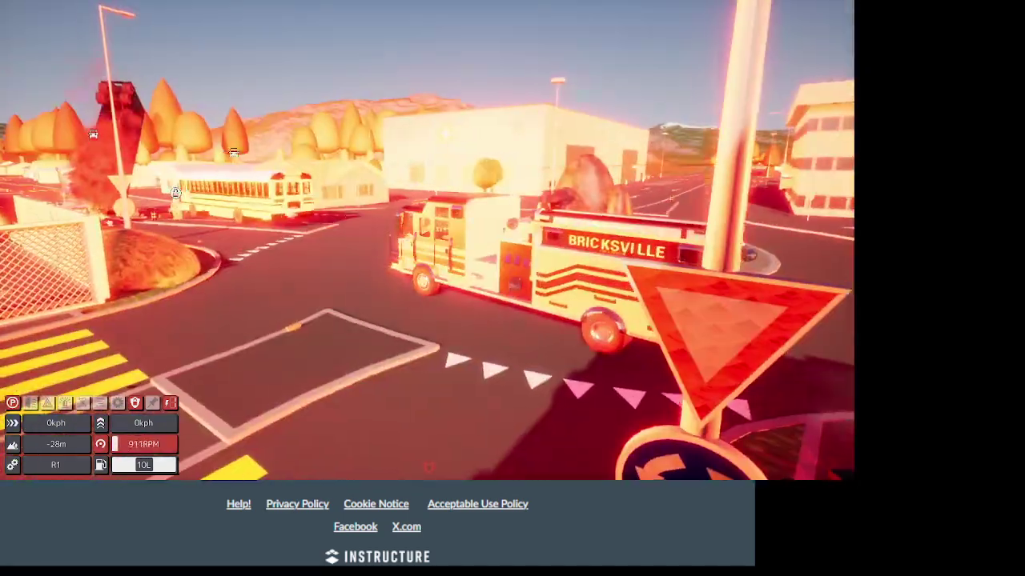
Drive the fire truck down the road, slow behind the school bus, then ram it
key(w)
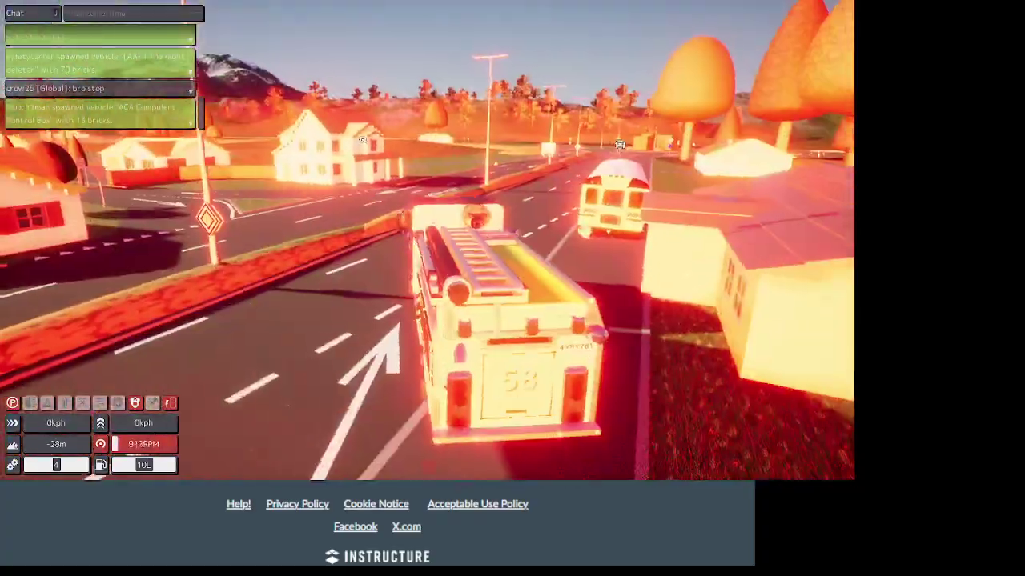
key(w)
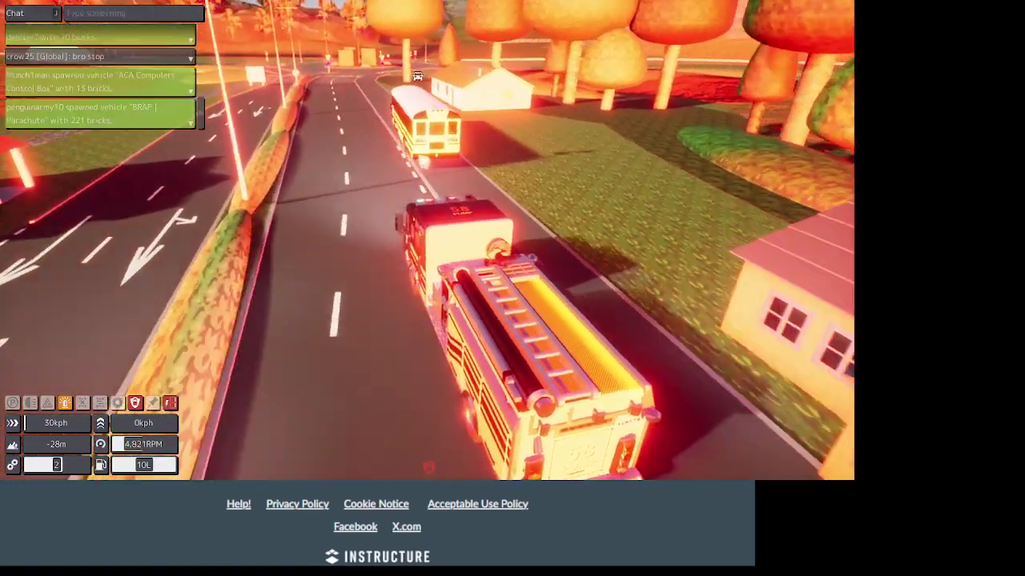
key(s)
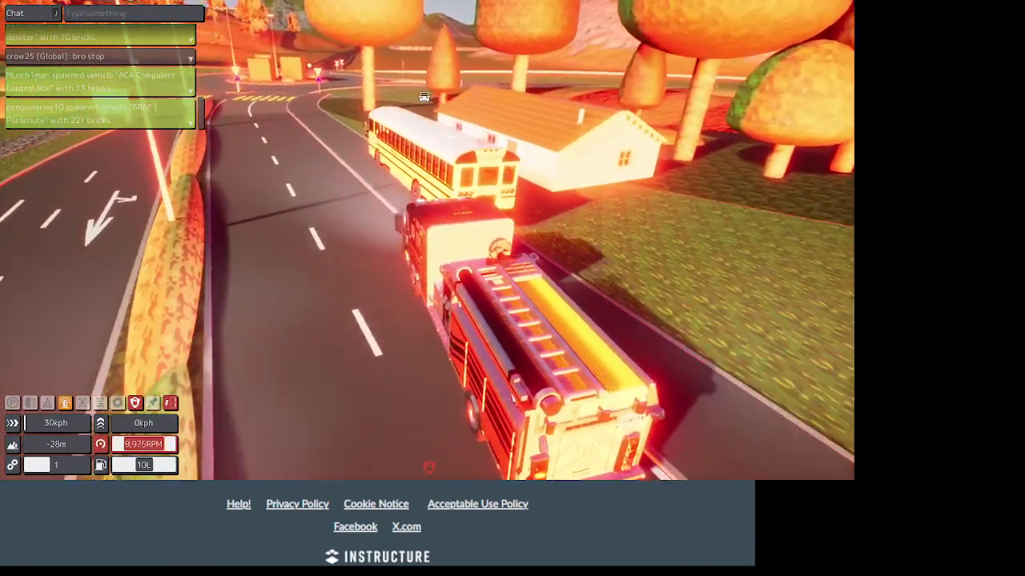
key(w)
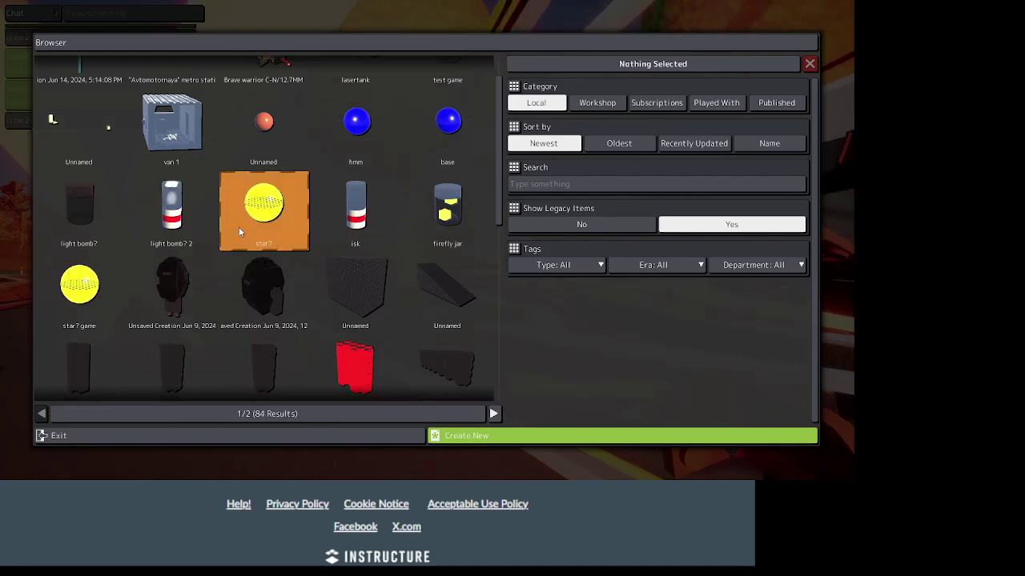
scroll(148, 296, down, 2)
scroll(152, 296, down, 1)
scroll(160, 295, down, 2)
scroll(171, 293, down, 1)
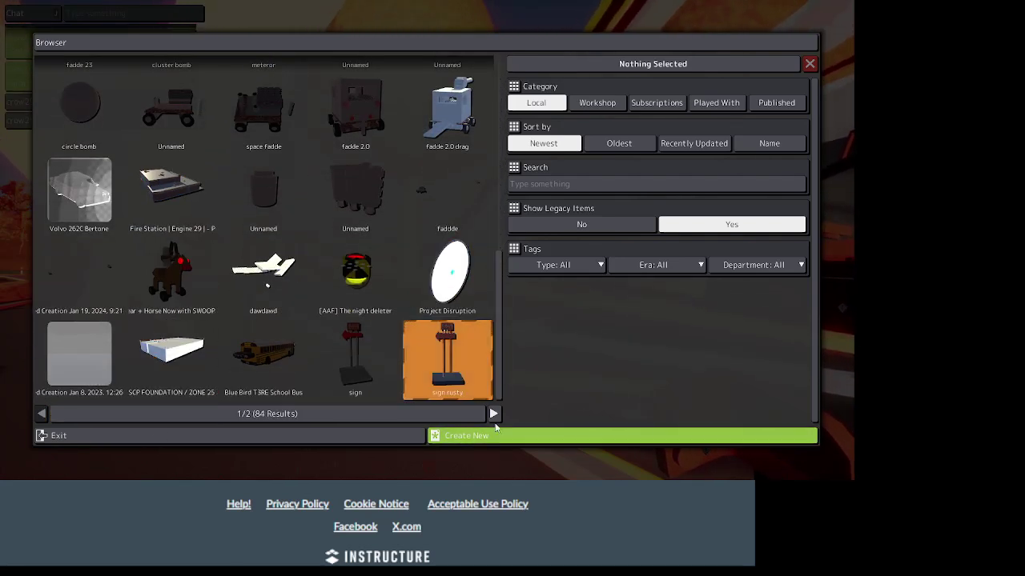
Page through the saved builds to page 2 to find BNSF Trainwadwadwad
click(494, 413)
click(494, 413)
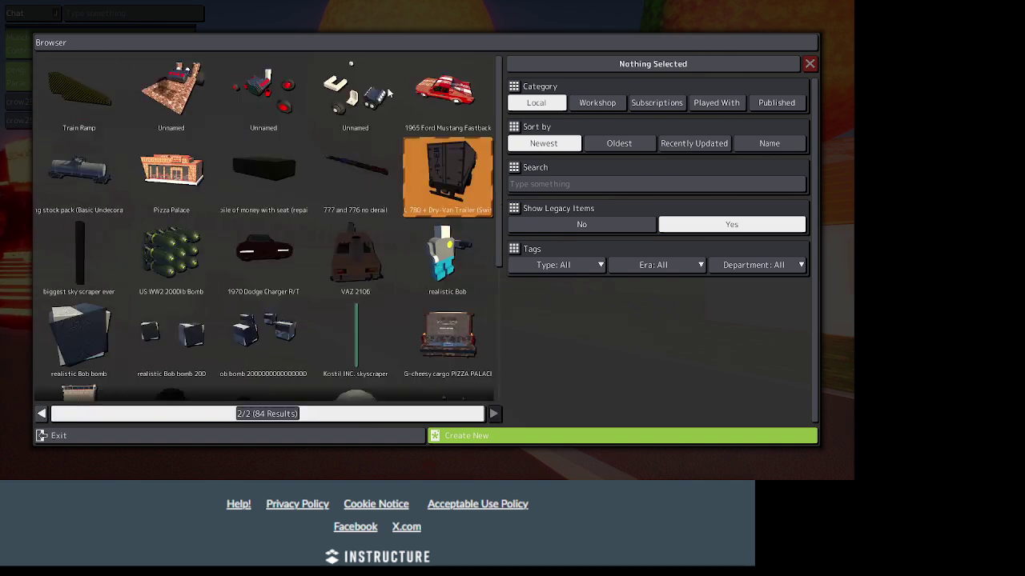
scroll(438, 234, down, 1)
scroll(435, 264, down, 2)
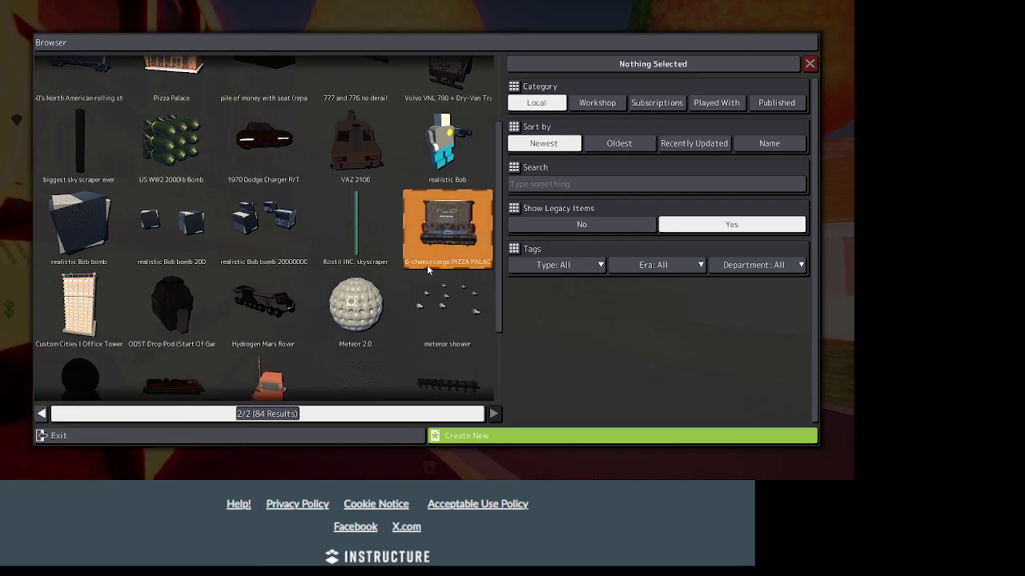
scroll(372, 352, up, 3)
scroll(375, 385, down, 2)
scroll(321, 320, down, 1)
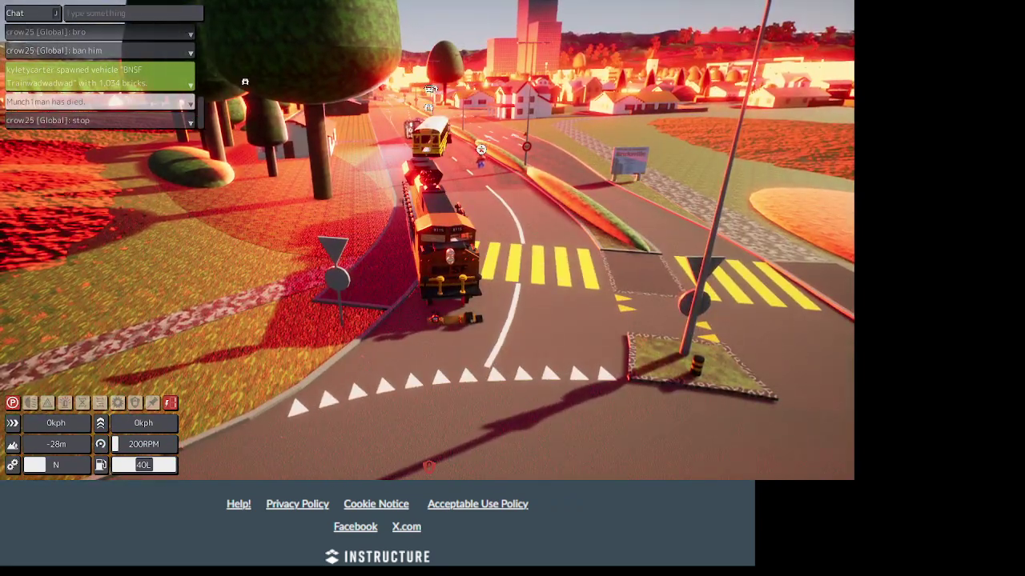
Drive the BNSF locomotive forward through first and second gear, then brake
key(s)
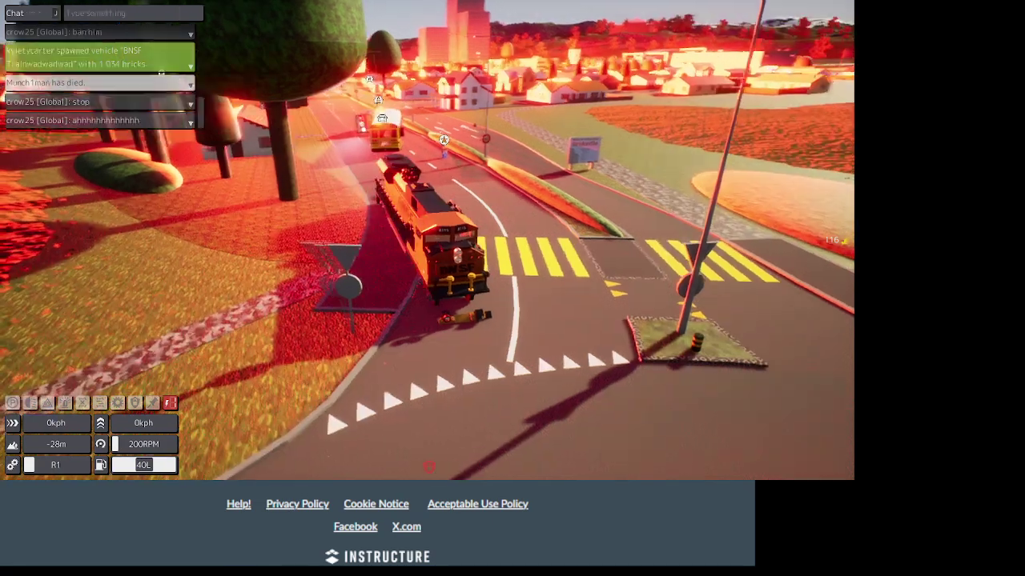
key(w)
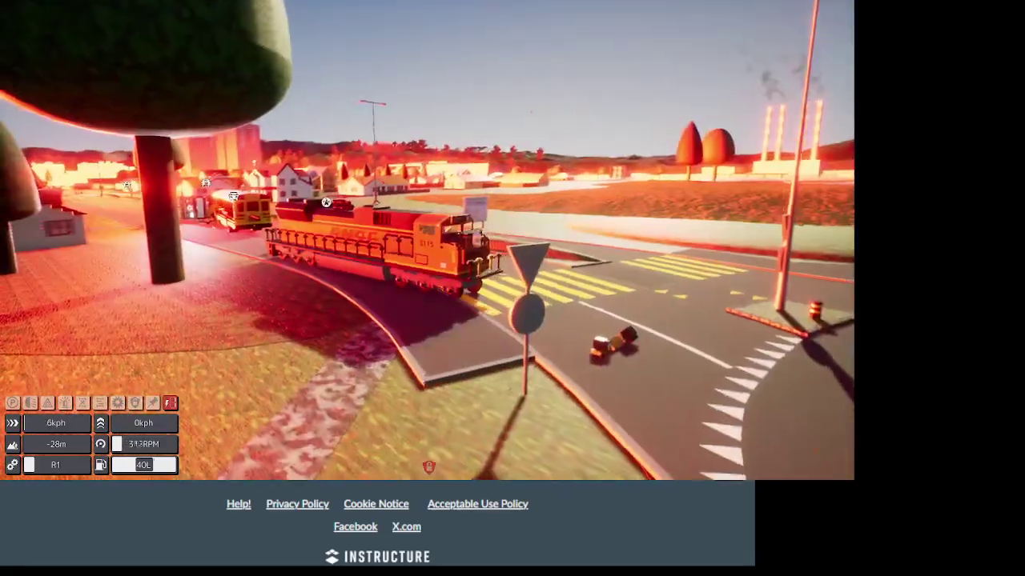
key(w)
key(w)
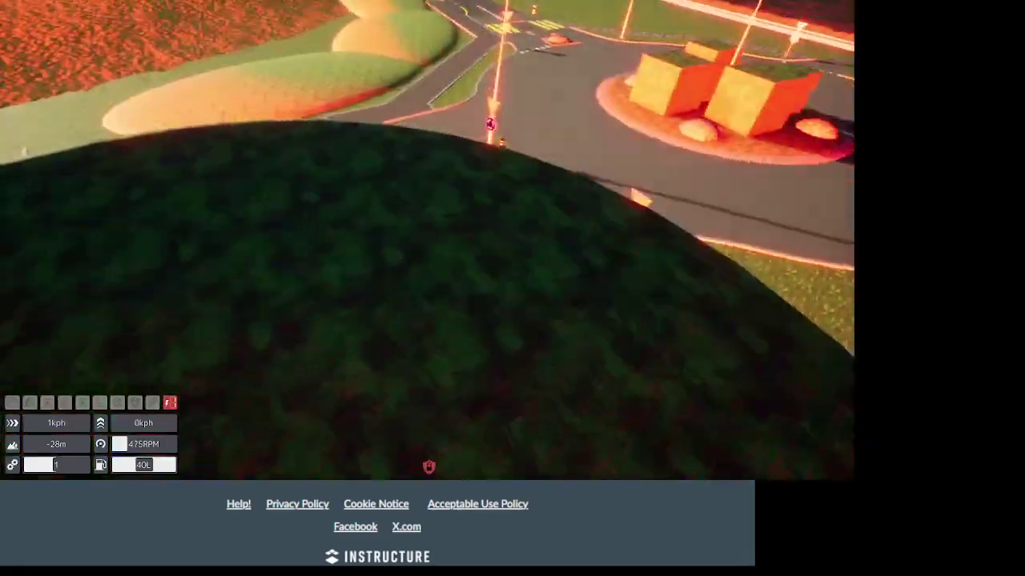
key(w)
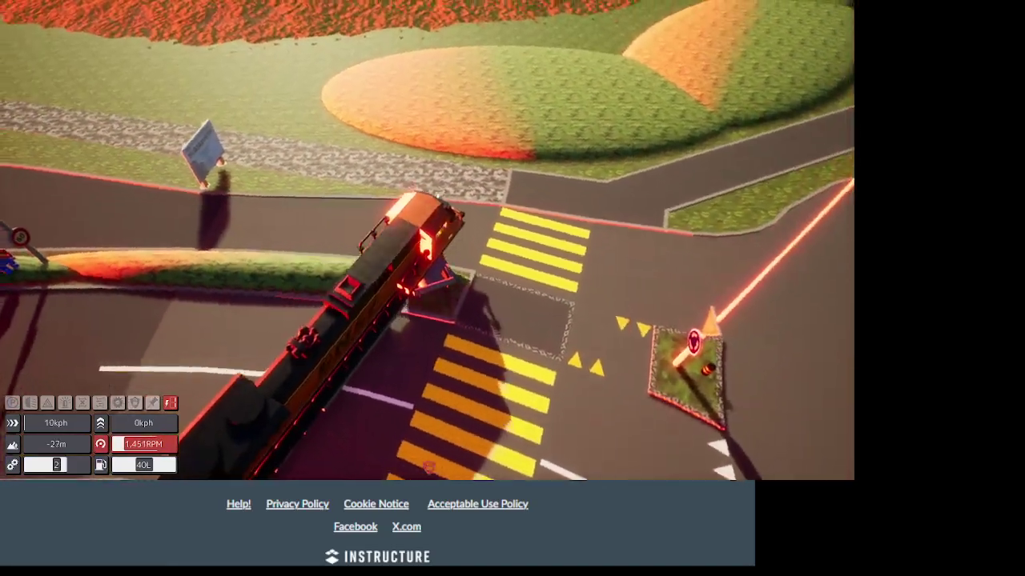
key(w)
key(s)
Accelerate the locomotive into third gear, then shift into reverse gears at throttle notch two
key(w)
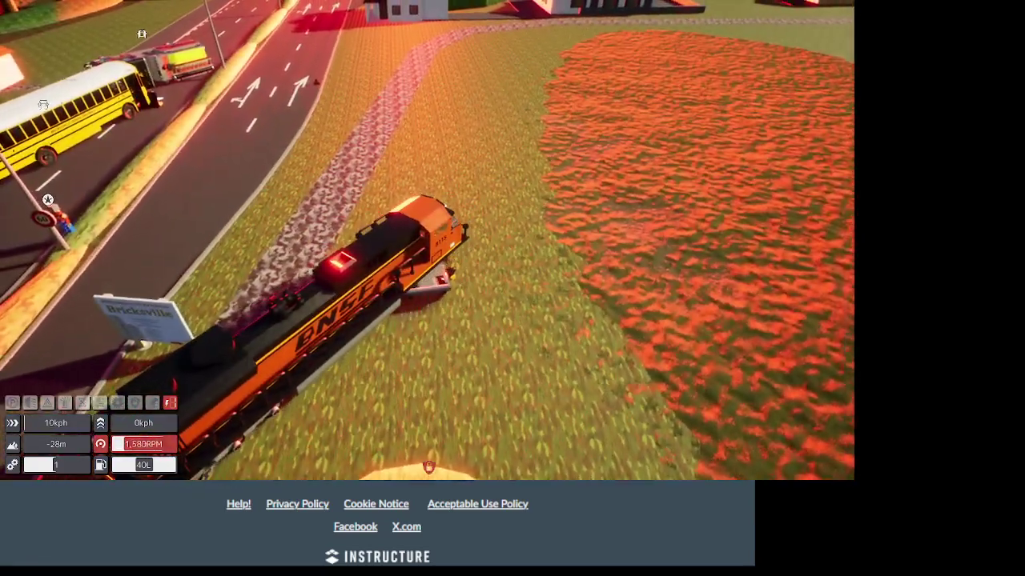
key(w)
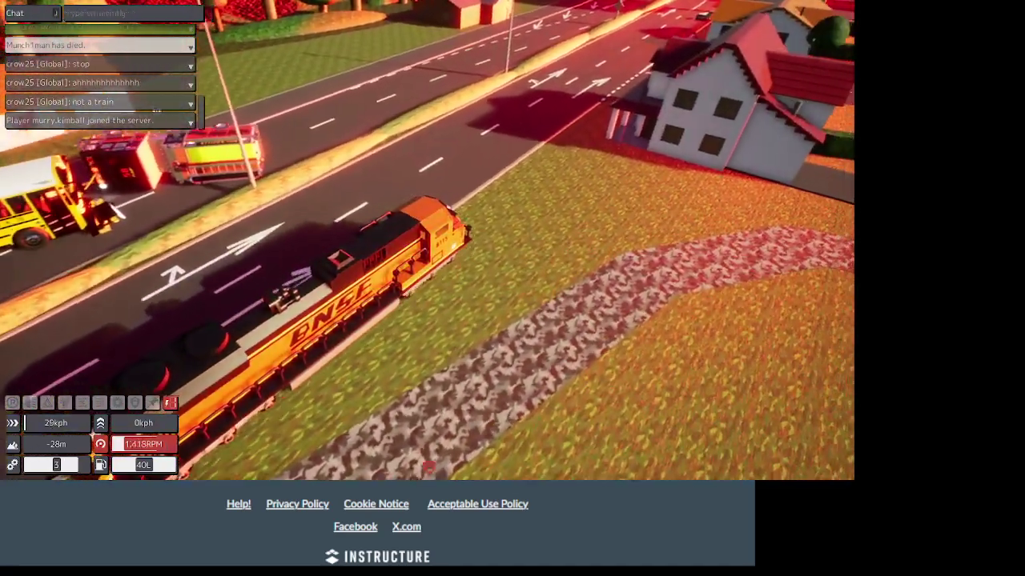
key(e)
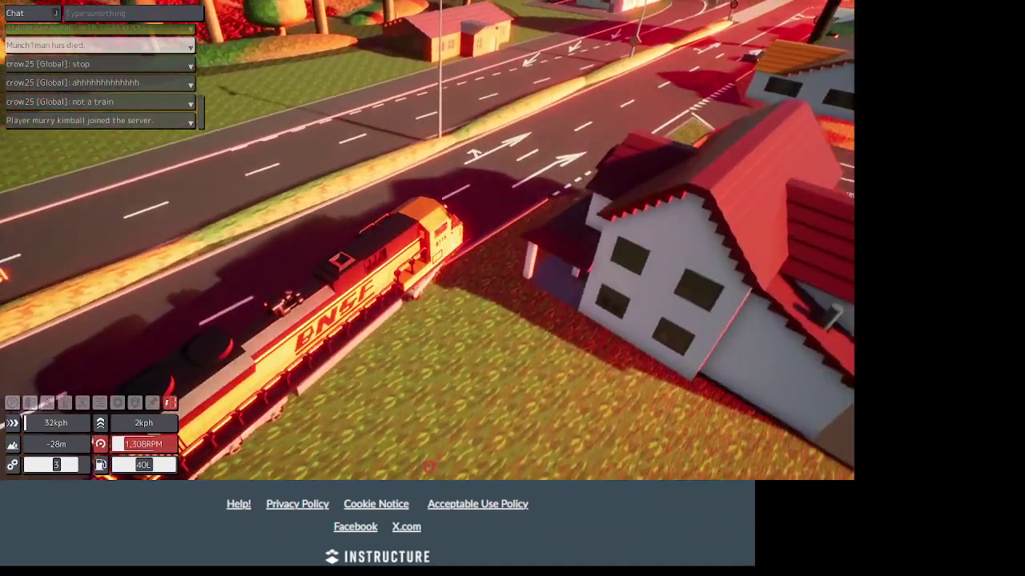
key(q)
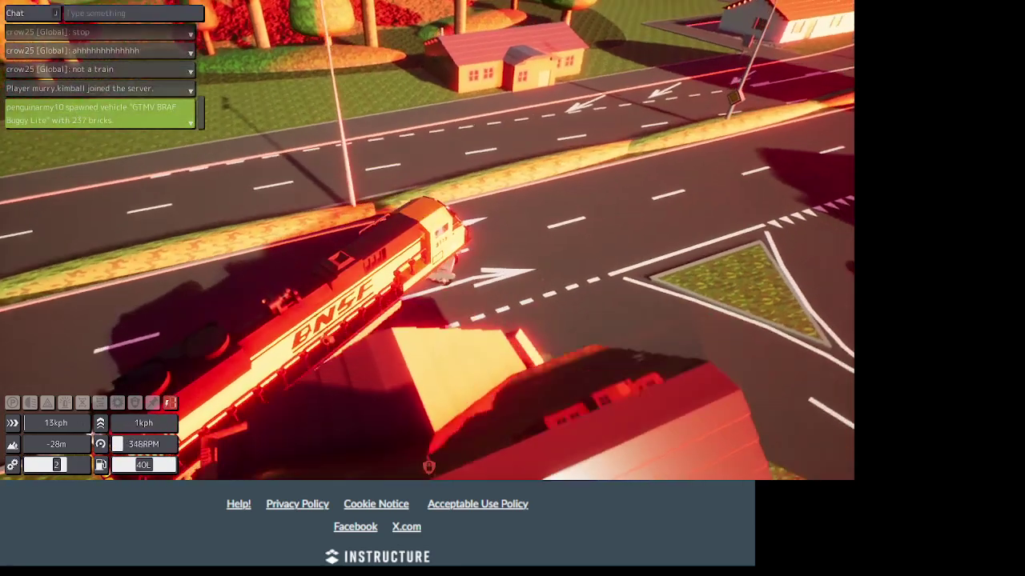
key(q)
key(q)
key(q)
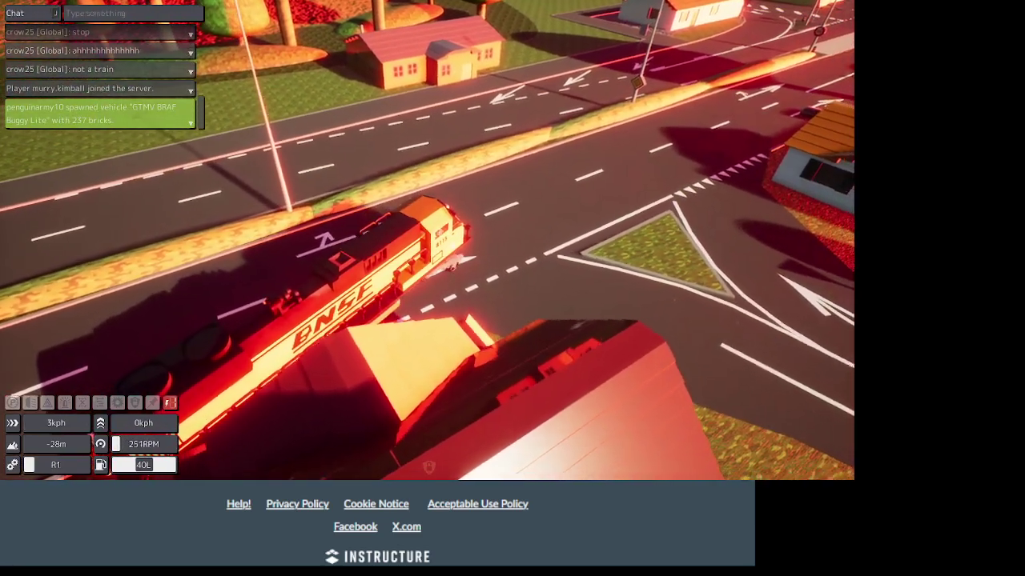
key(q)
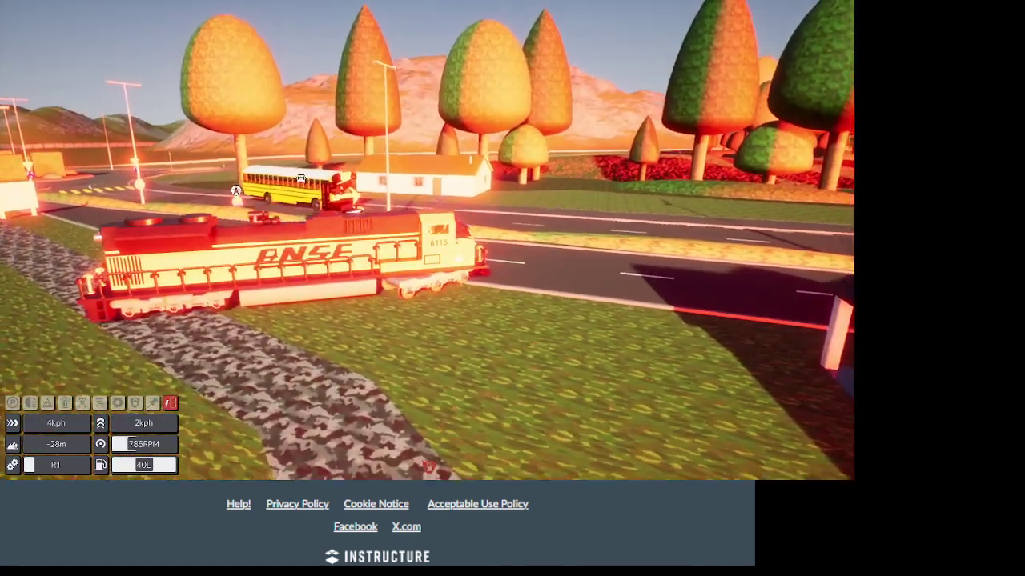
key(w)
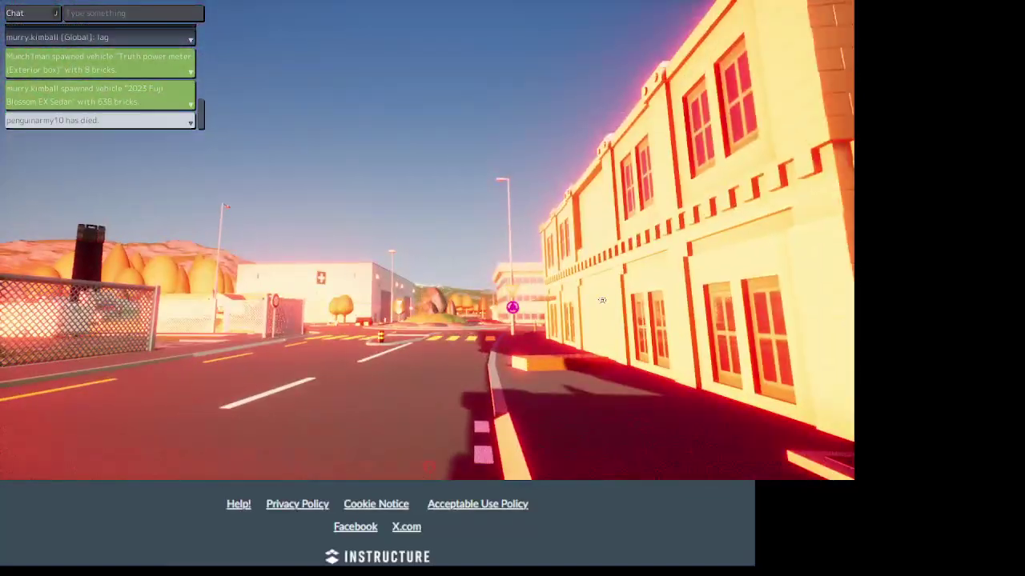
Spawn the GTMV DW Buggy rusty build onto the road
key(l)
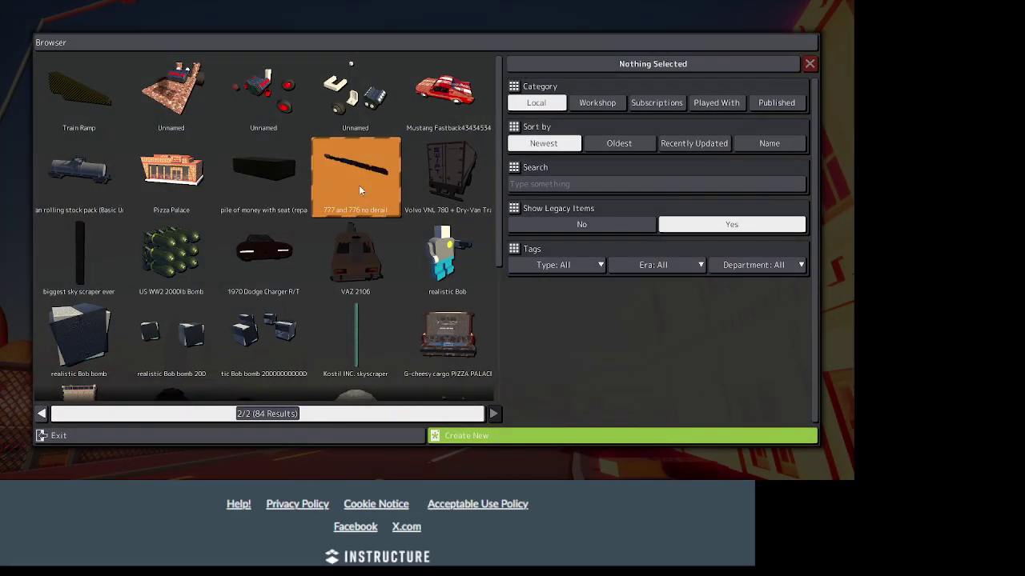
scroll(264, 364, down, 3)
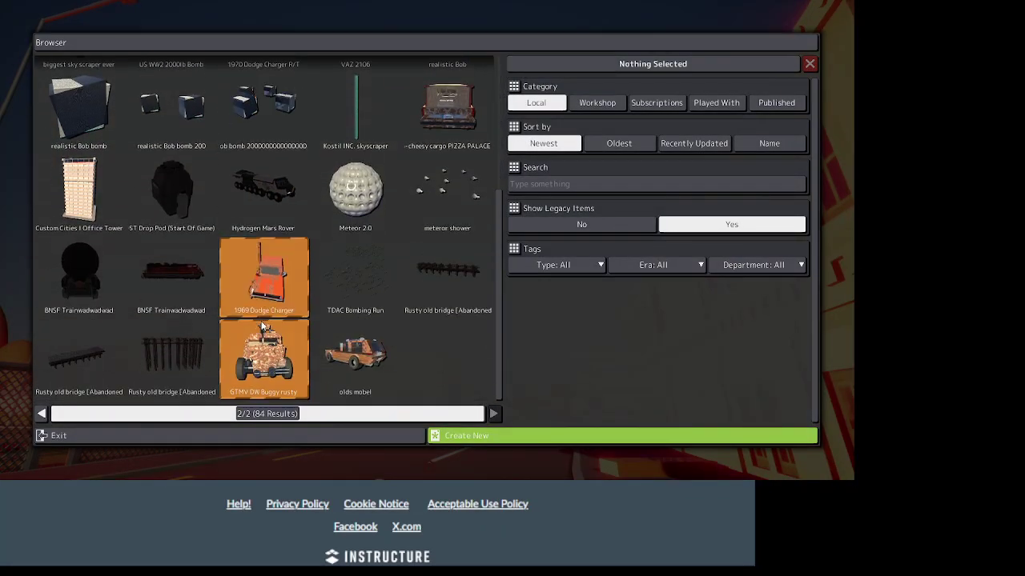
click(272, 368)
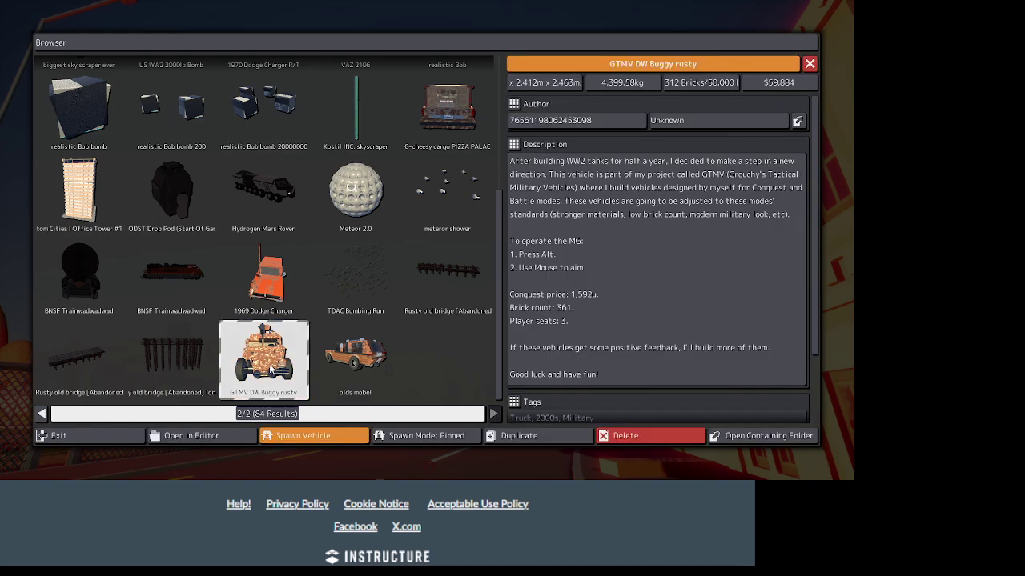
click(345, 439)
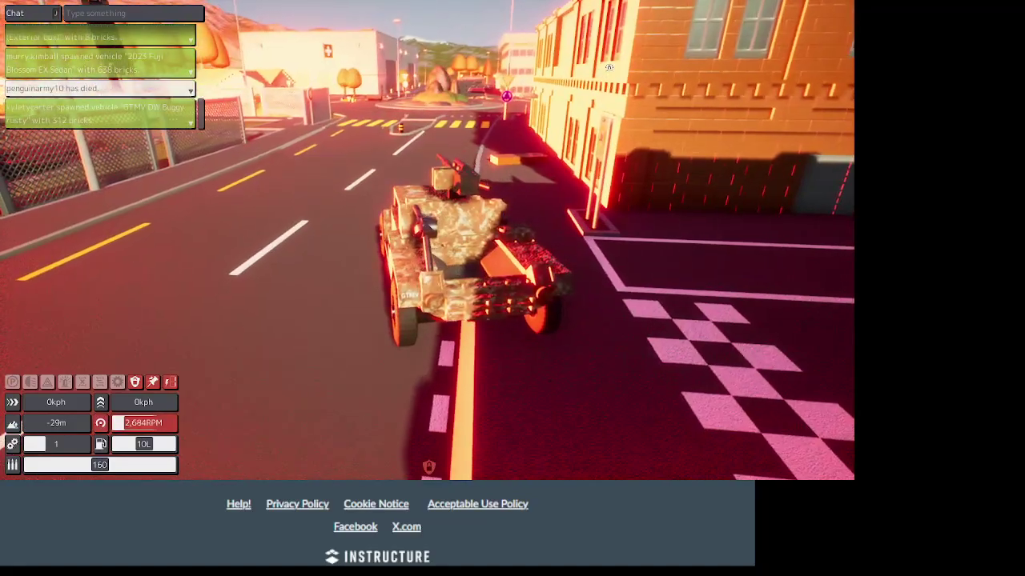
Spawn the pile of money build on the road, walk up and take control of it
key(b)
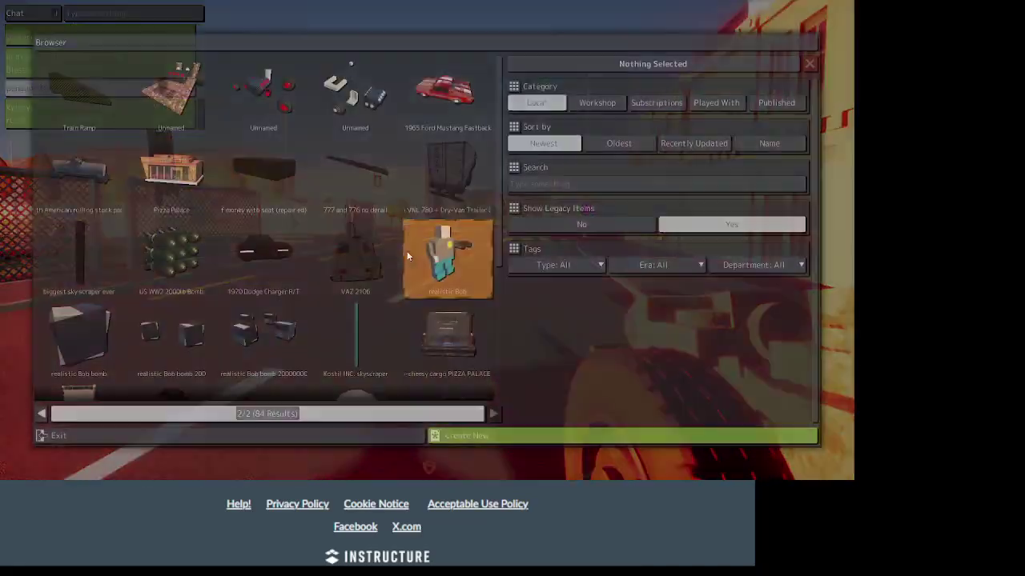
click(281, 186)
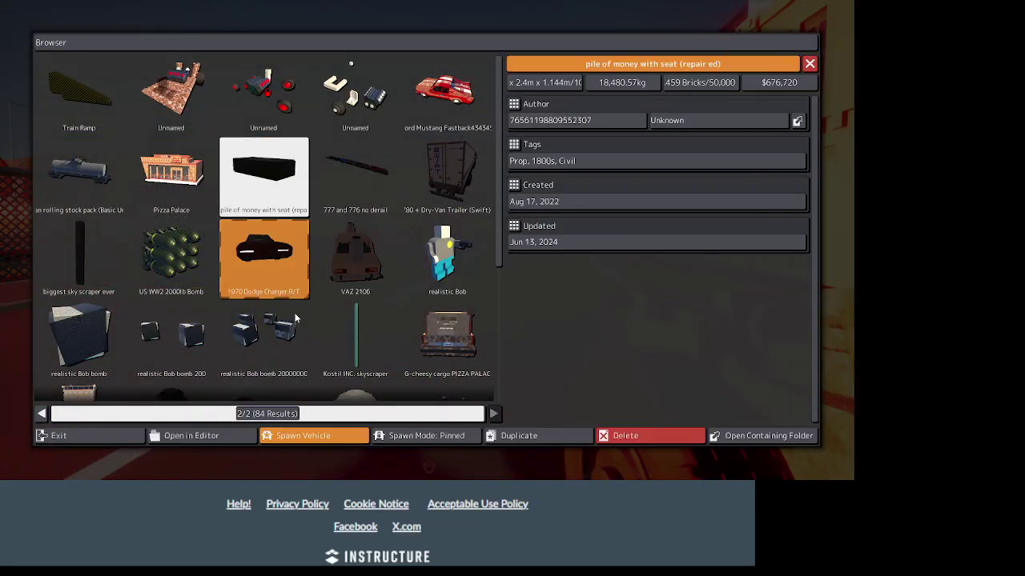
click(270, 436)
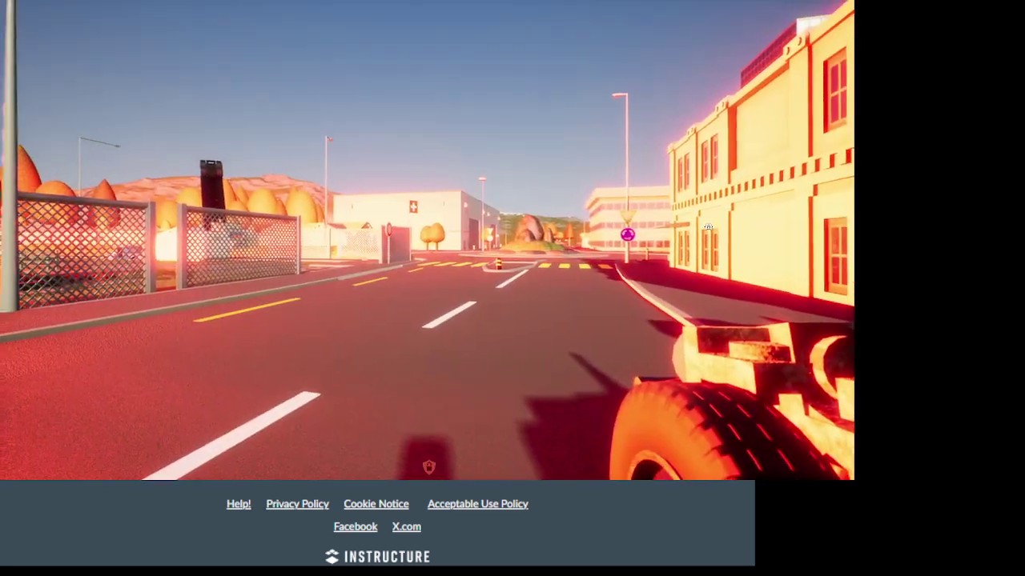
key(w)
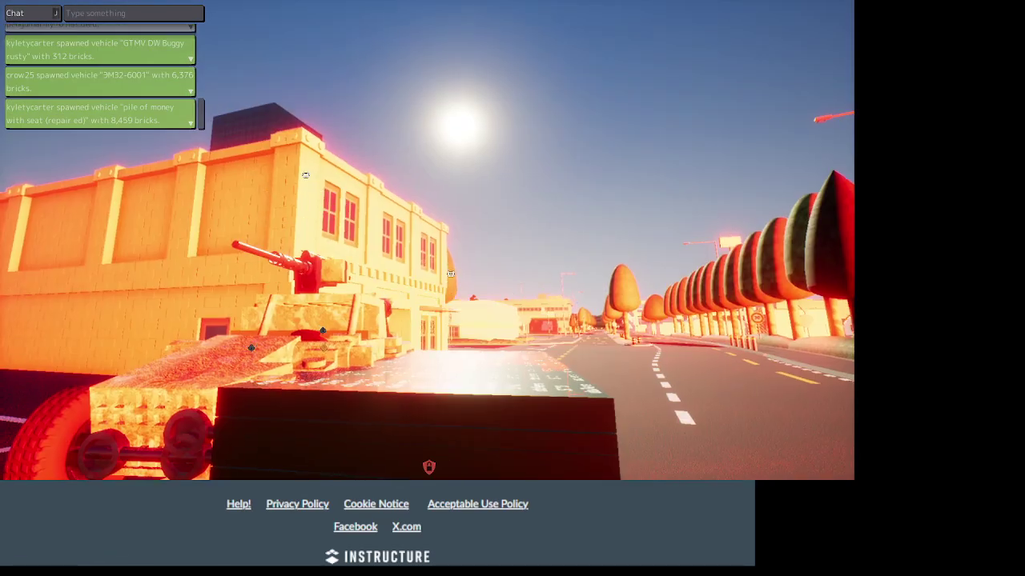
key(e)
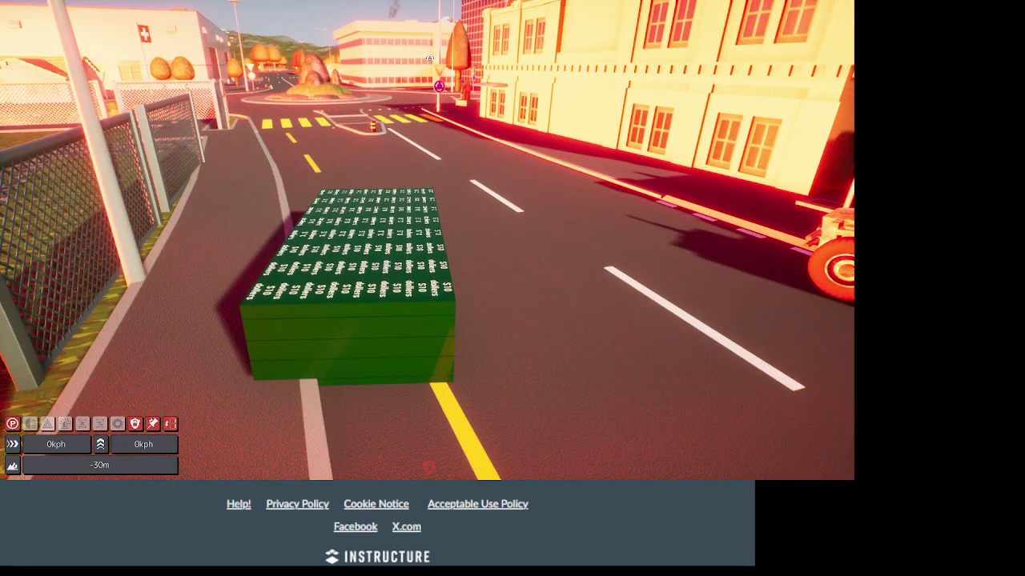
Spawn the US WW2 2000lb Bomb build on the street
key(q)
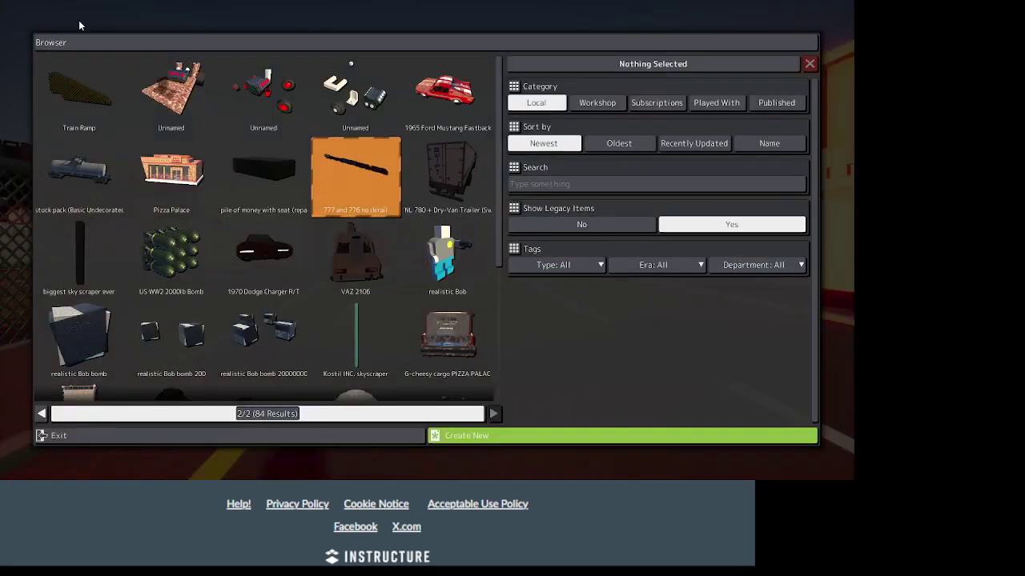
scroll(175, 244, down, 1)
click(175, 241)
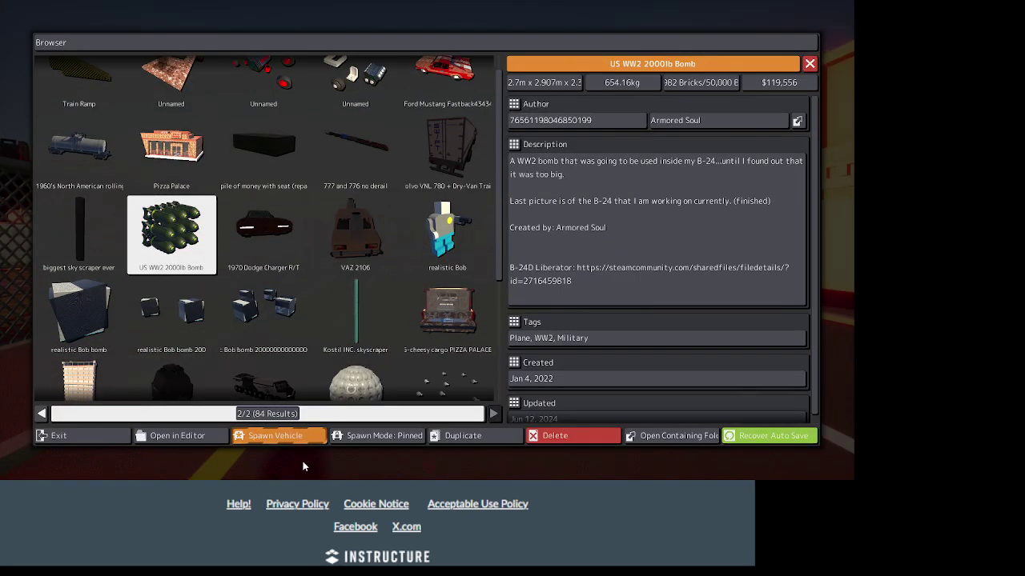
click(275, 435)
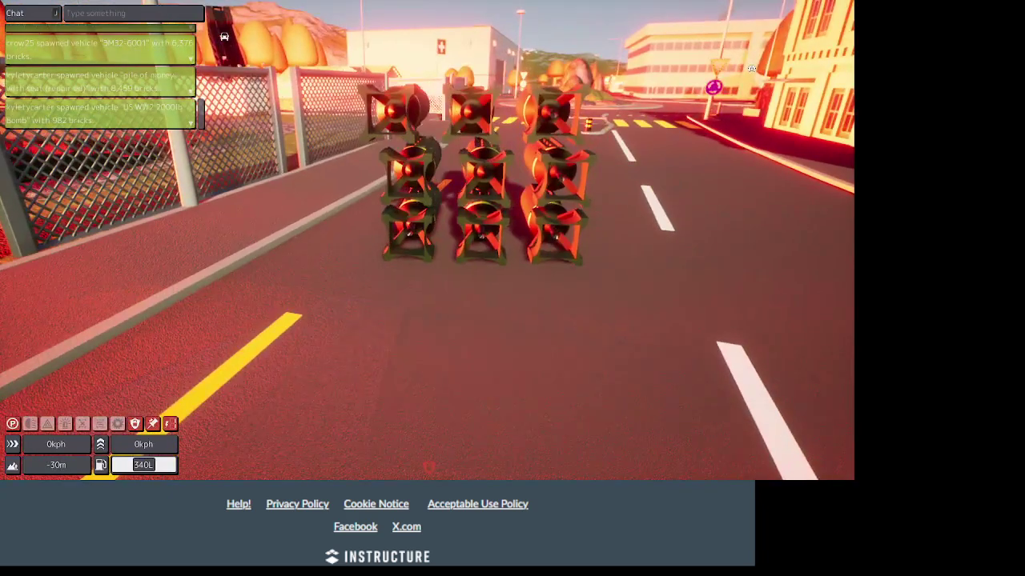
Bring up the world map again and pan it across the town centre
key(m)
scroll(445, 172, up, 2)
scroll(428, 204, up, 2)
scroll(422, 216, up, 3)
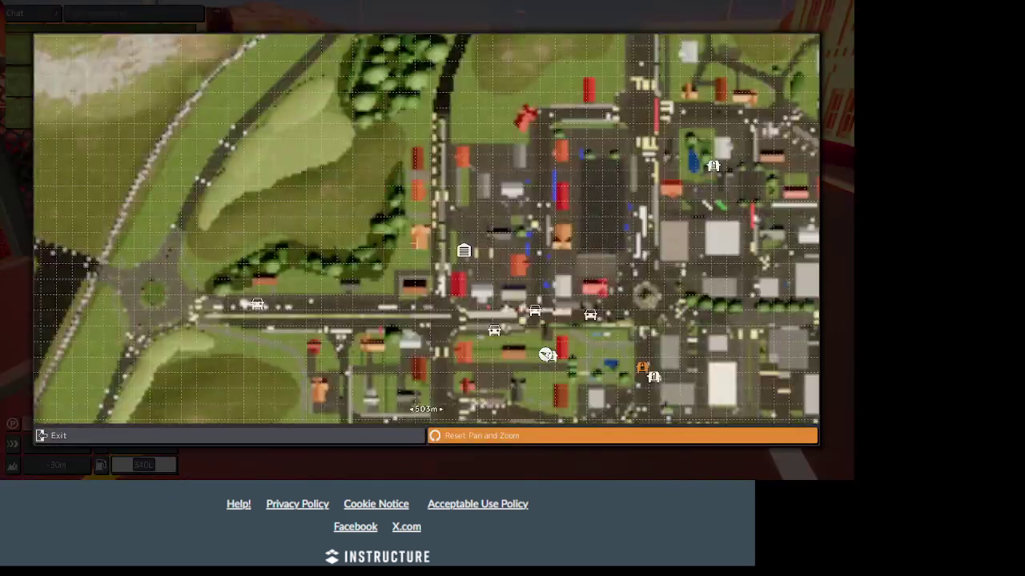
scroll(422, 216, up, 2)
scroll(481, 259, up, 3)
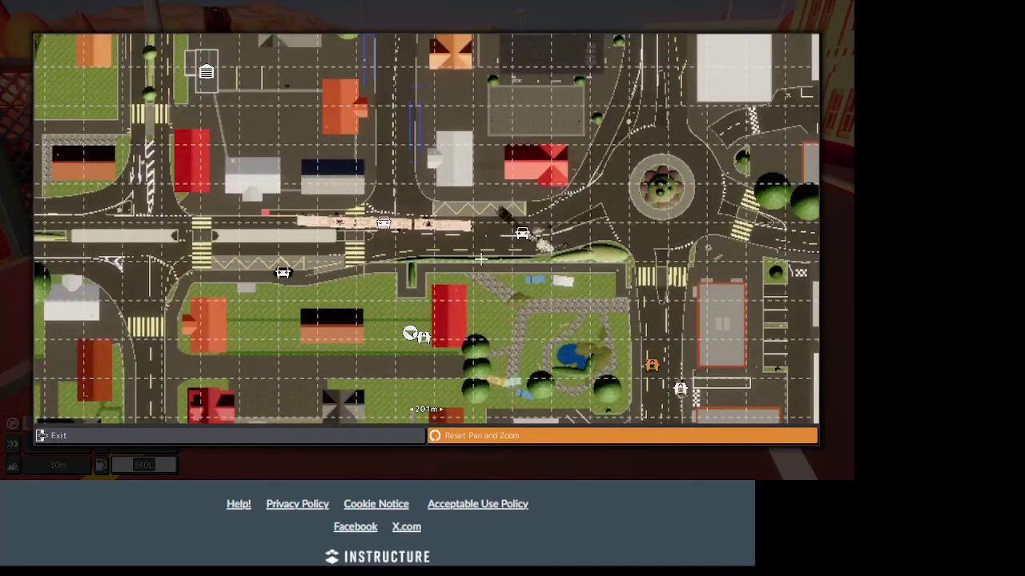
scroll(285, 277, down, 3)
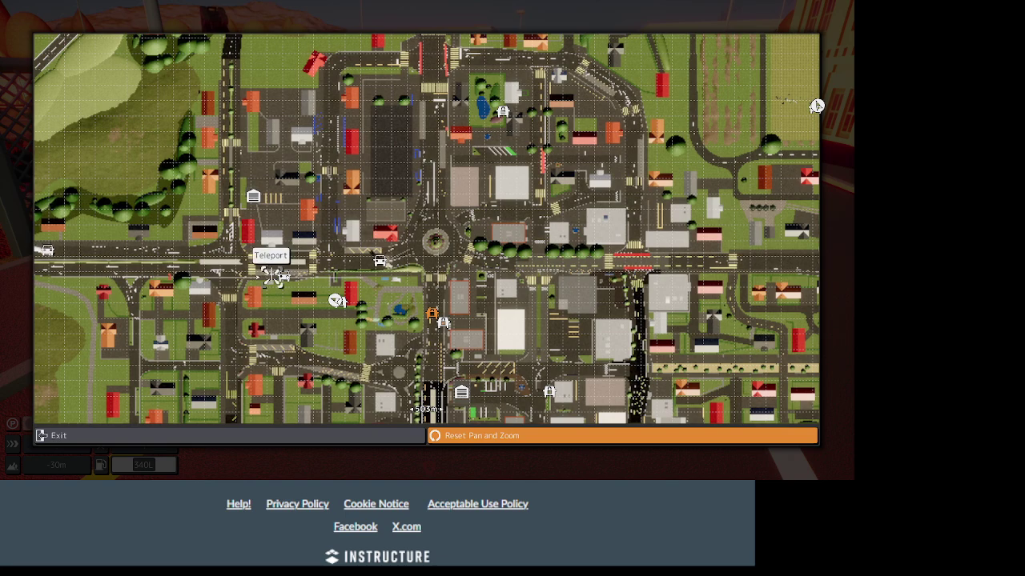
scroll(276, 276, down, 2)
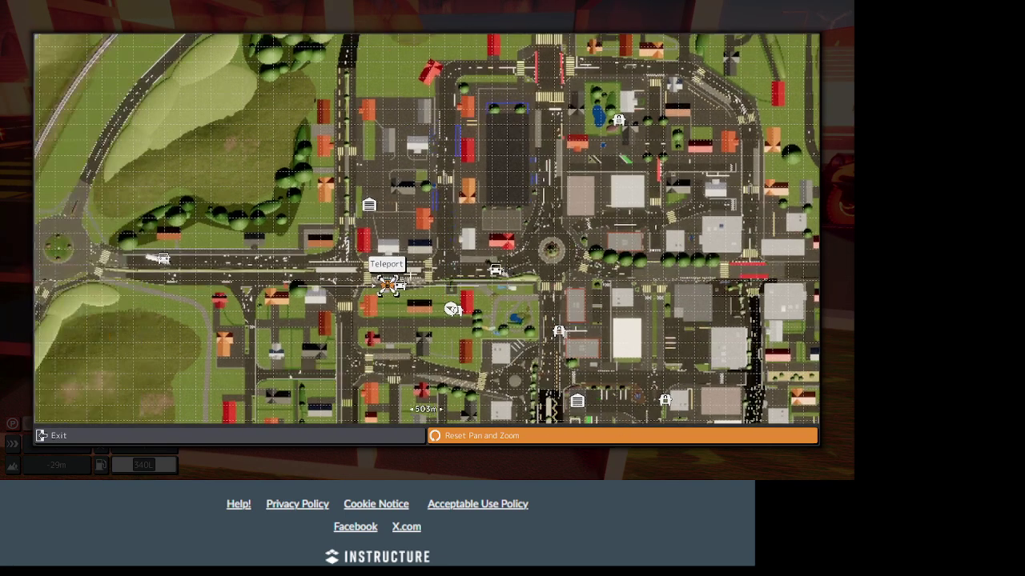
scroll(384, 264, down, 5)
key(Escape)
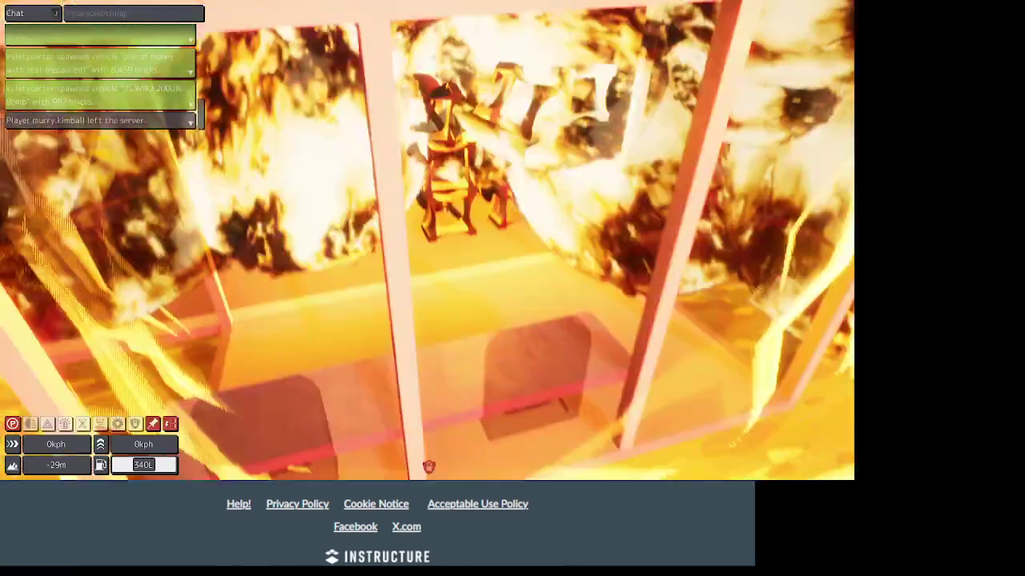
key(m)
scroll(405, 224, up, 2)
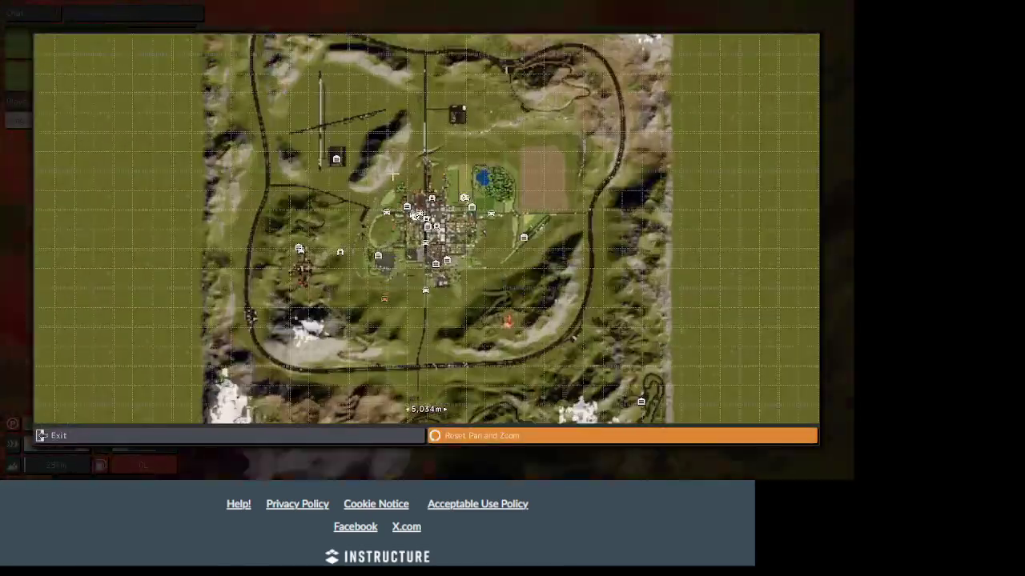
scroll(404, 225, up, 2)
scroll(405, 224, up, 3)
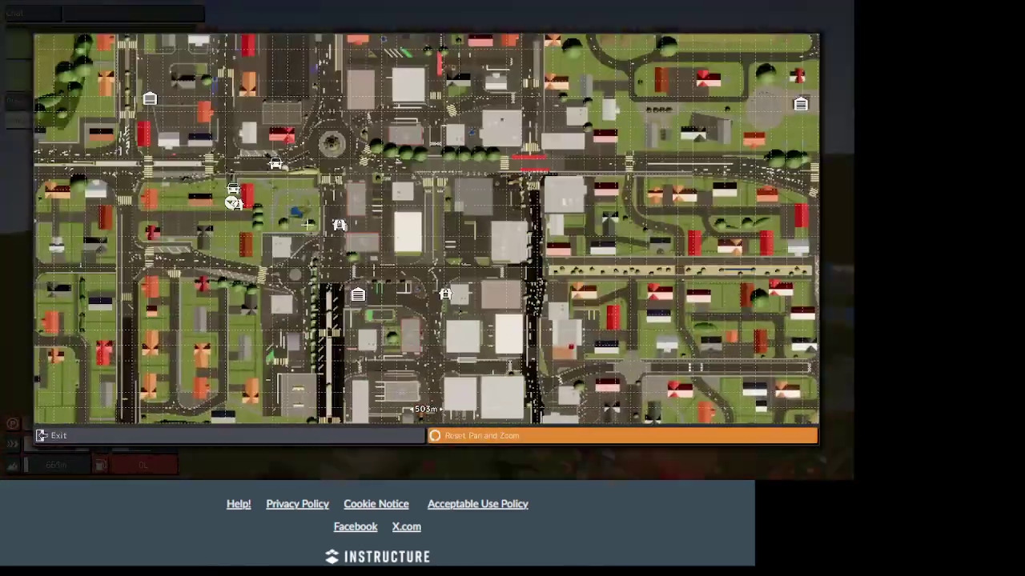
scroll(202, 63, up, 3)
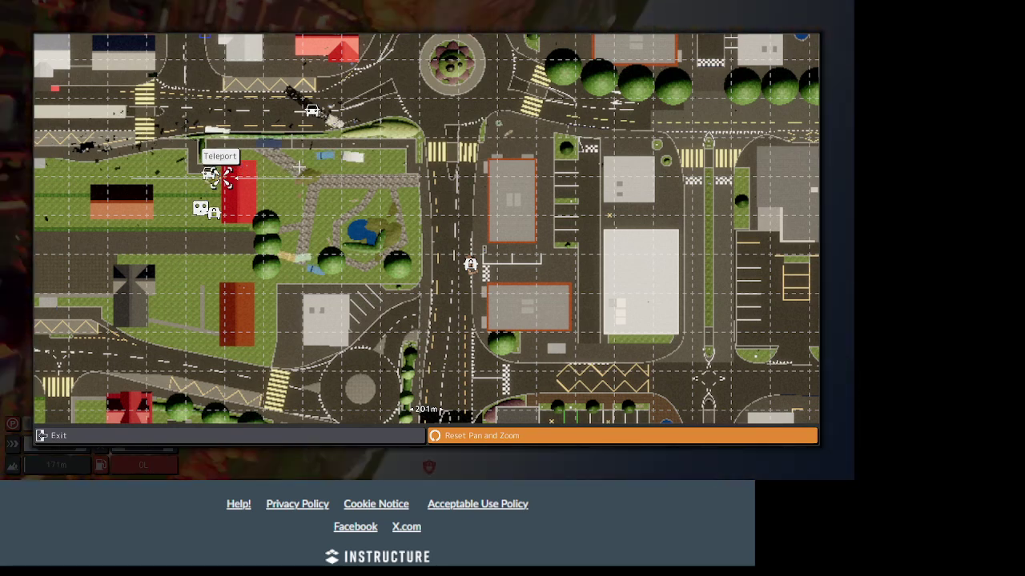
mouse_move(283, 158)
mouse_down()
mouse_move(668, 227)
mouse_move(854, 232)
mouse_up()
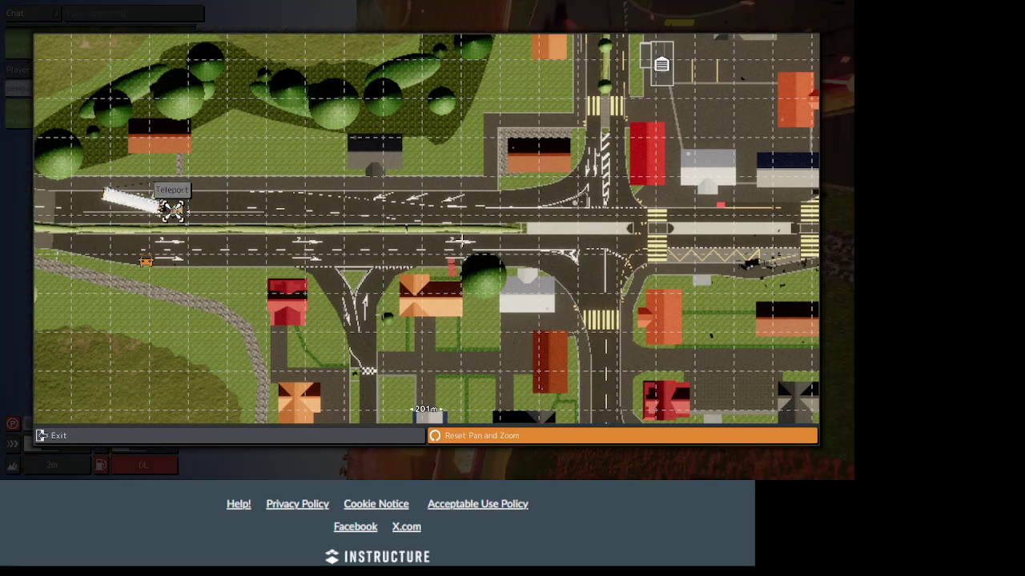
scroll(460, 240, down, 3)
scroll(461, 240, down, 3)
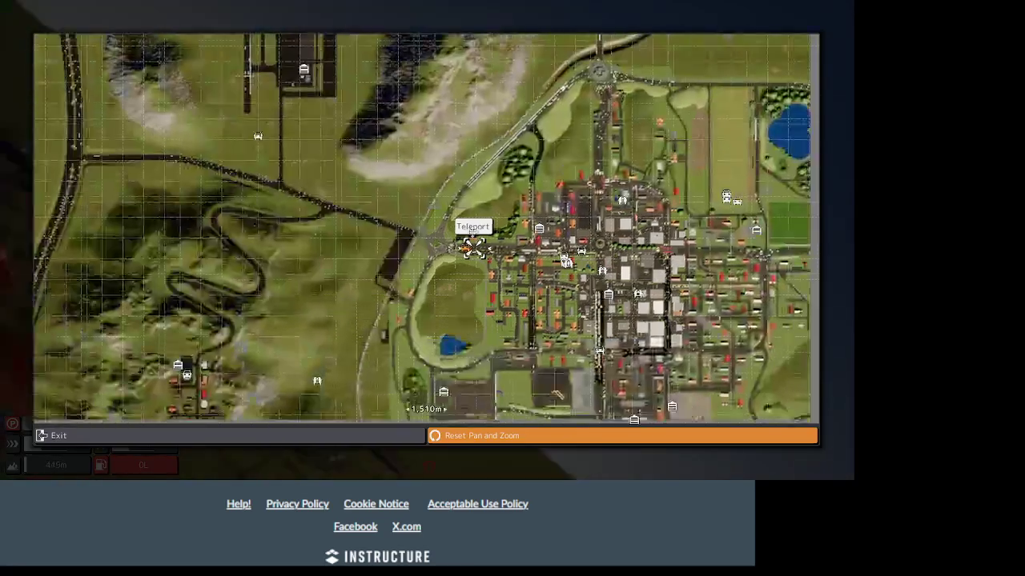
scroll(790, 237, up, 3)
scroll(720, 224, up, 3)
Pan the map across town to the lake and fields and place a teleport target there
drag(745, 200, 544, 198)
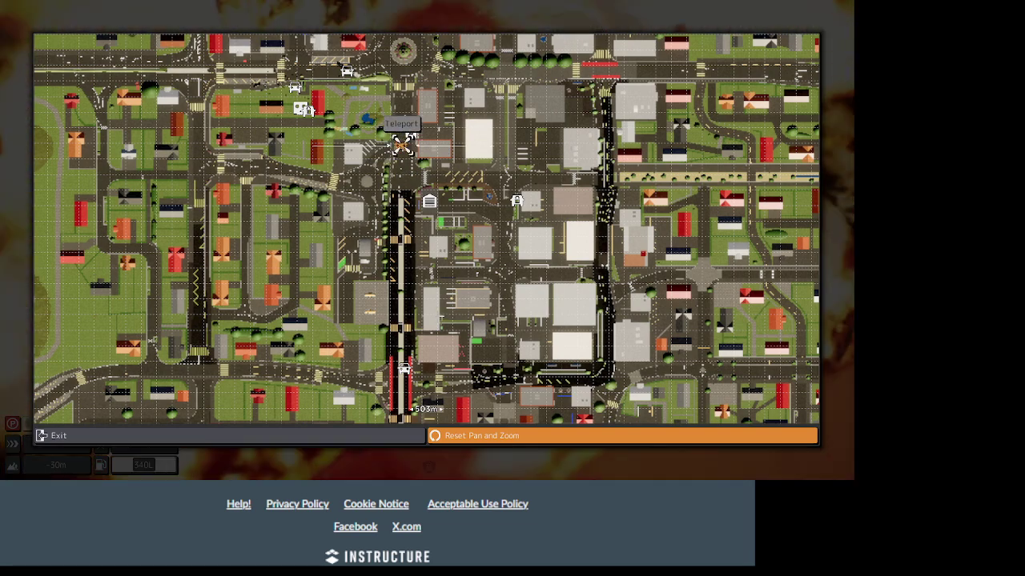
drag(407, 369, 318, 206)
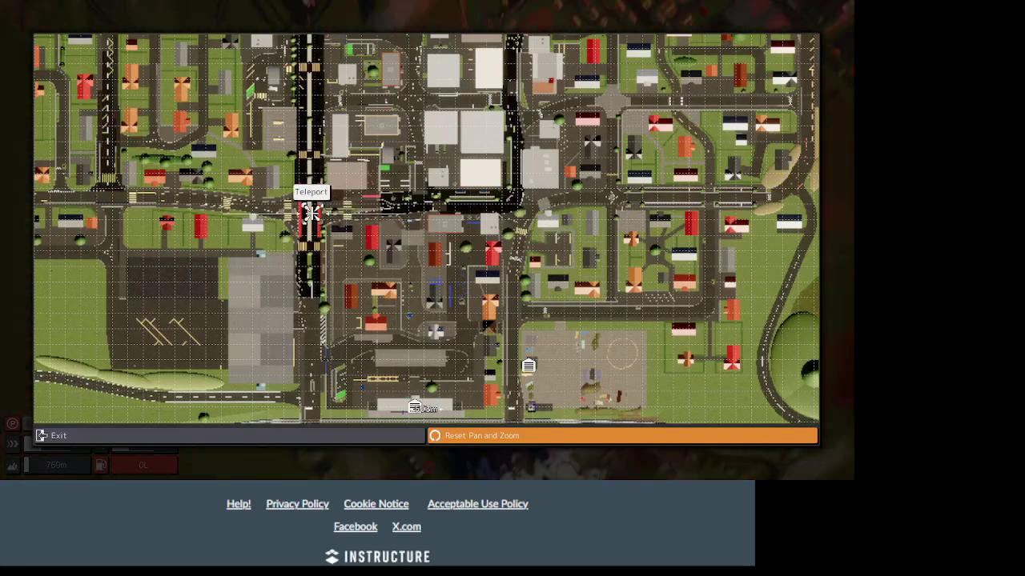
drag(645, 251, 556, 231)
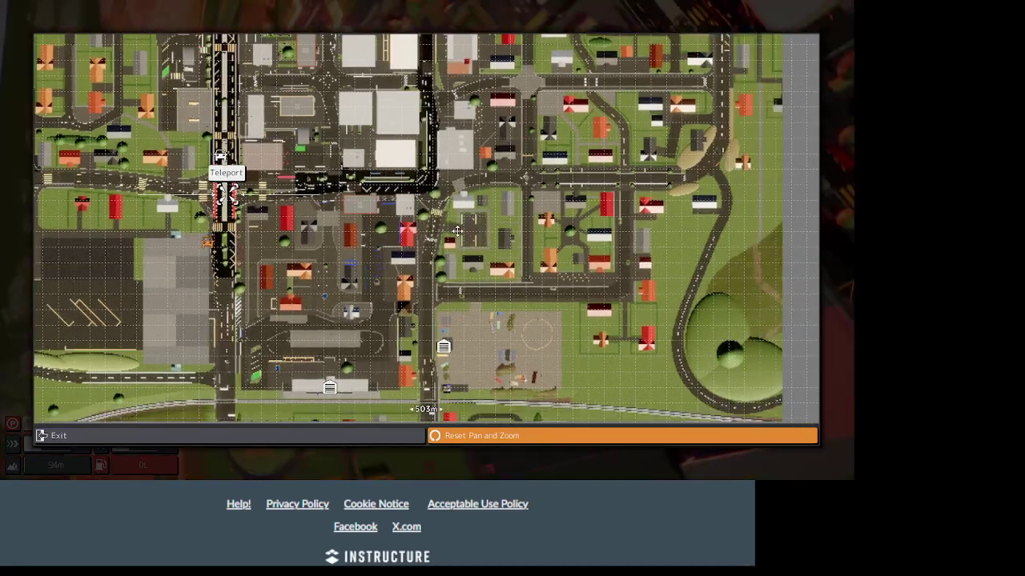
mouse_move(563, 363)
mouse_down()
mouse_move(701, 422)
mouse_move(653, 288)
mouse_up()
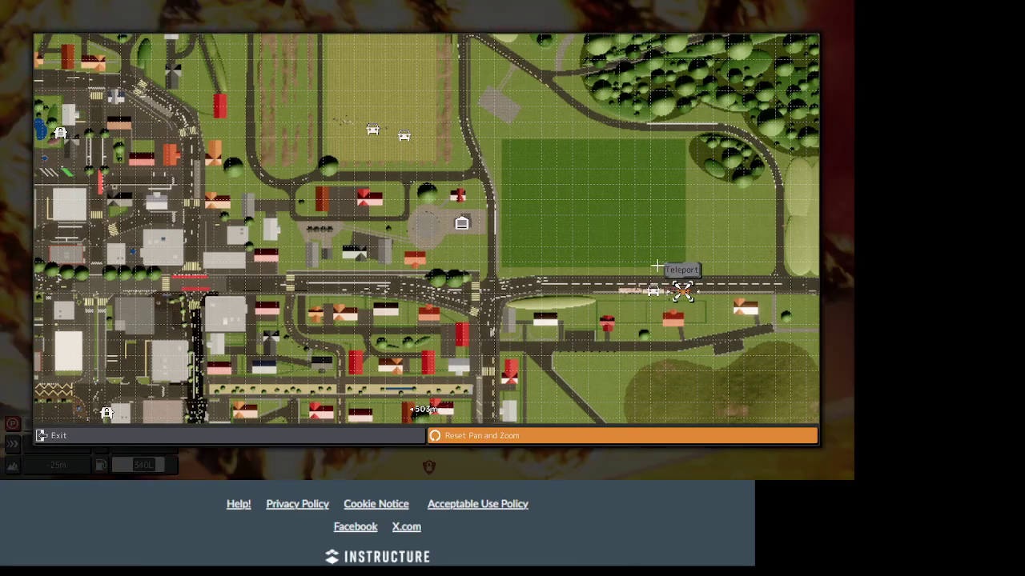
drag(580, 219, 605, 370)
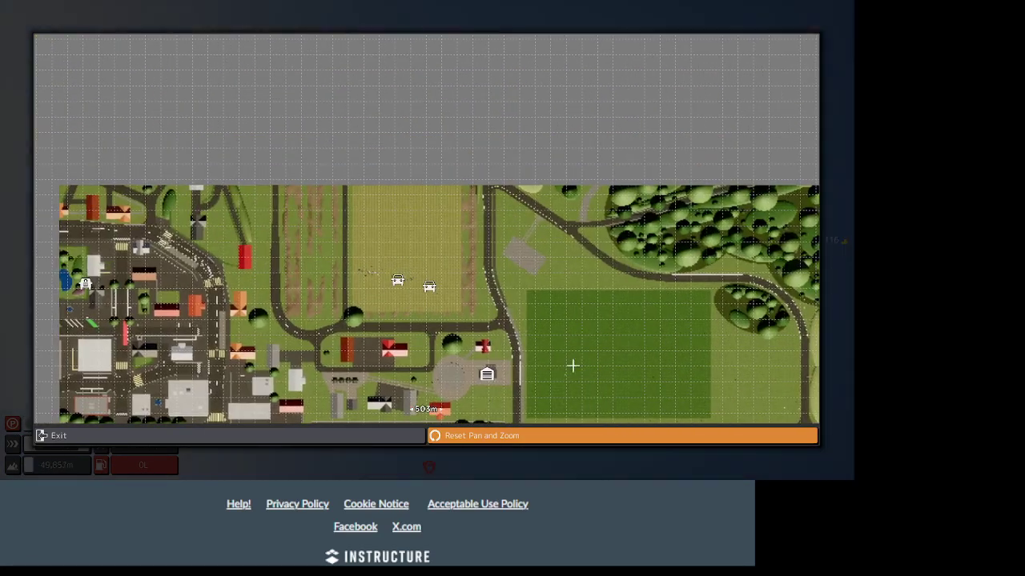
mouse_move(429, 286)
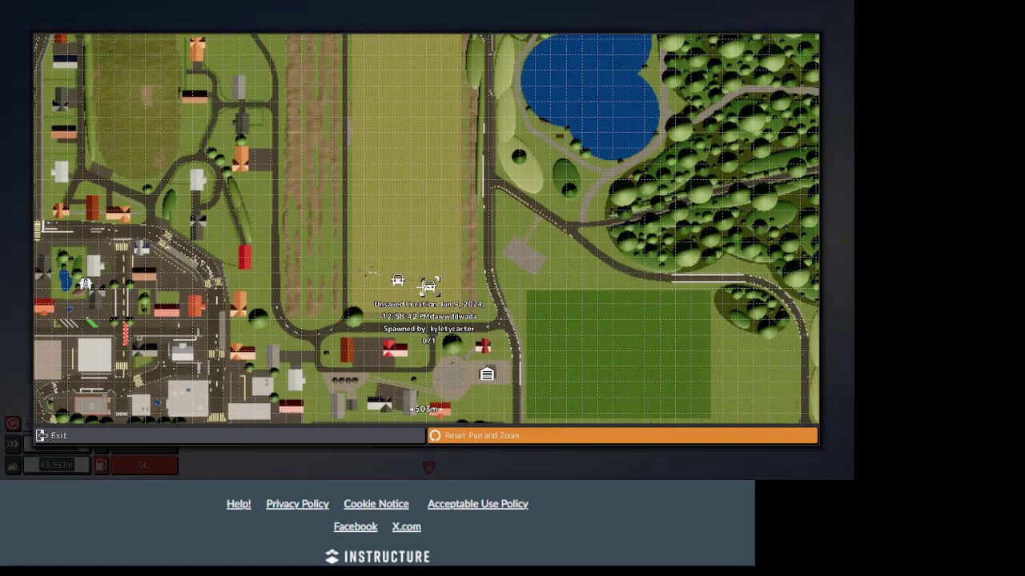
click(405, 295)
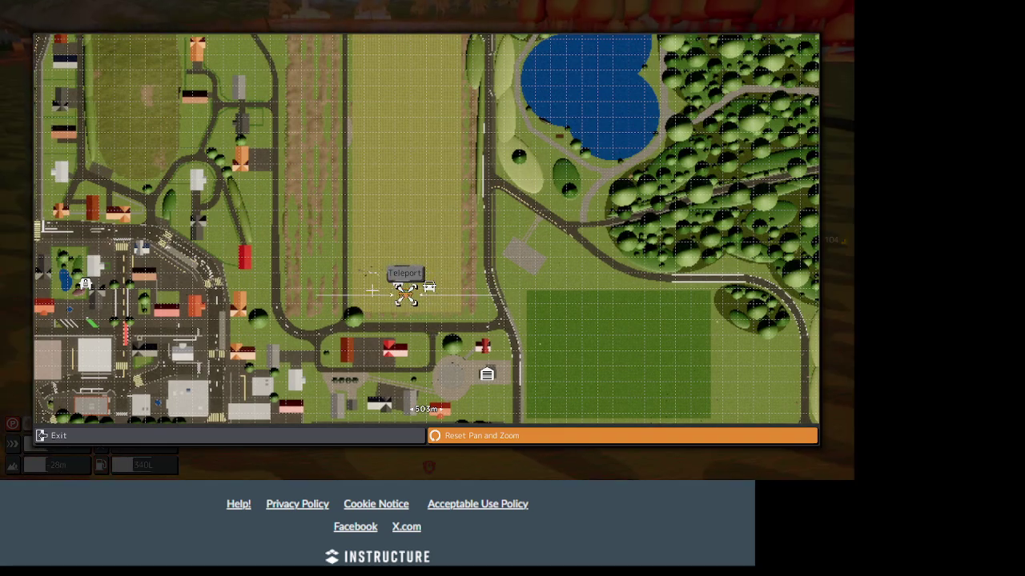
Teleport to the road east of the roundabout, then move the target south of the road
key(Up)
key(Left)
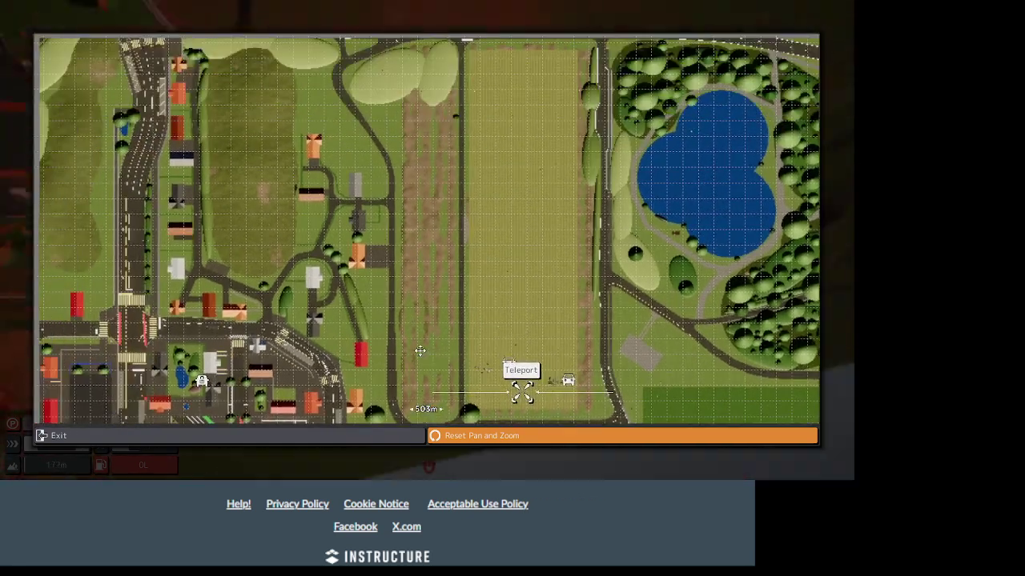
key(Up)
key(Right)
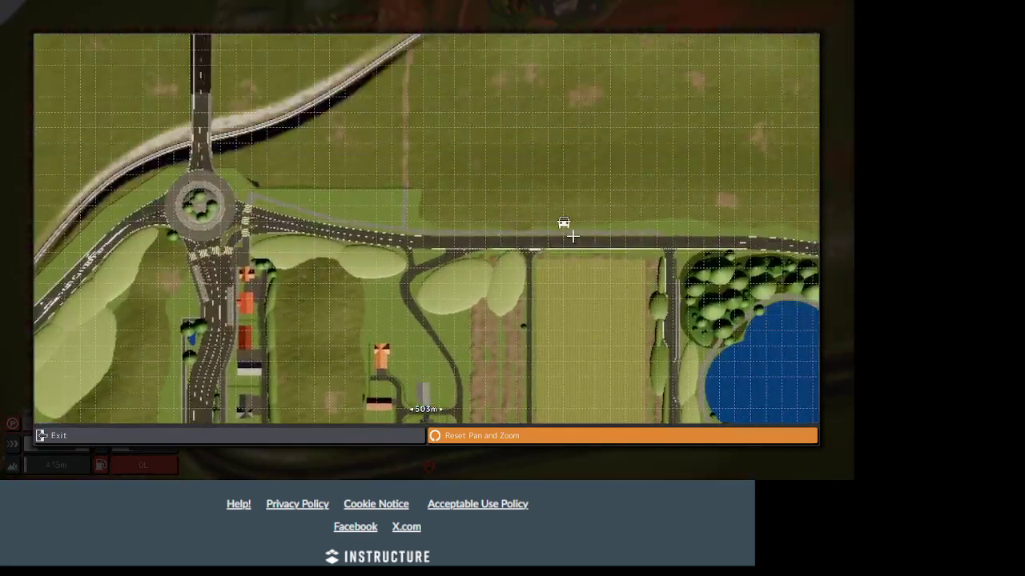
click(545, 239)
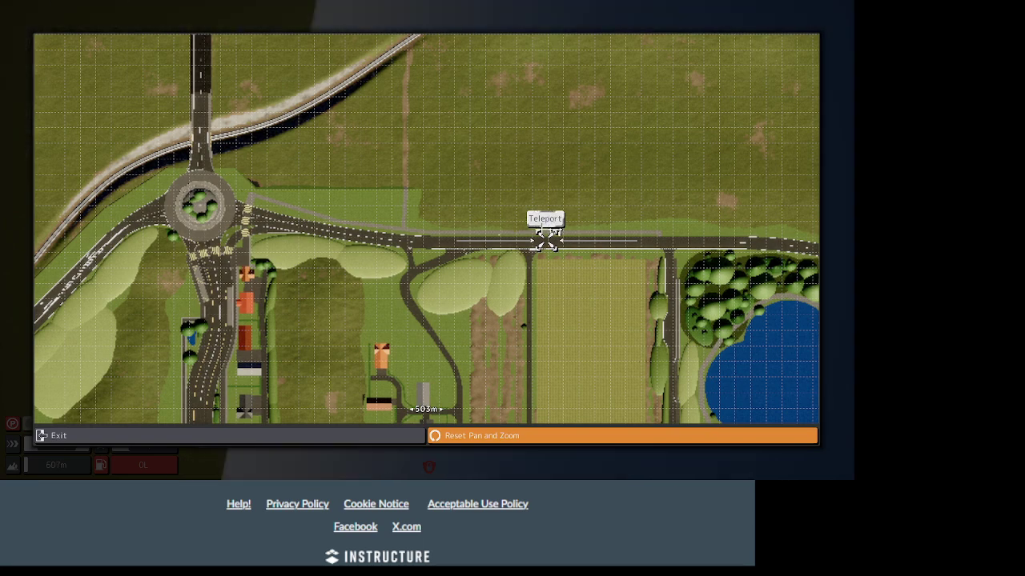
click(548, 219)
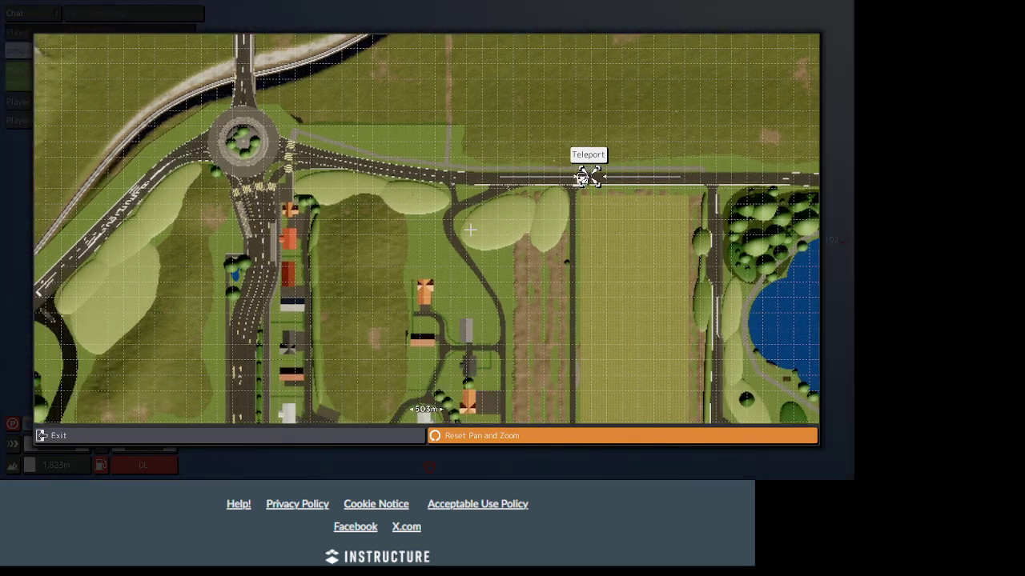
click(453, 271)
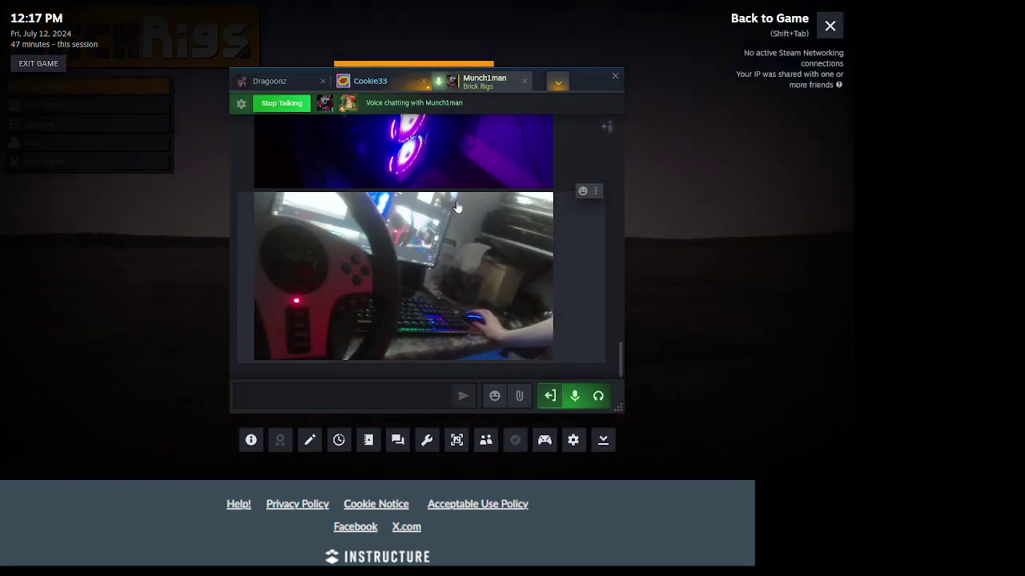
Bring up the options menu for the friend's chat tab in the Steam overlay
right_click(456, 85)
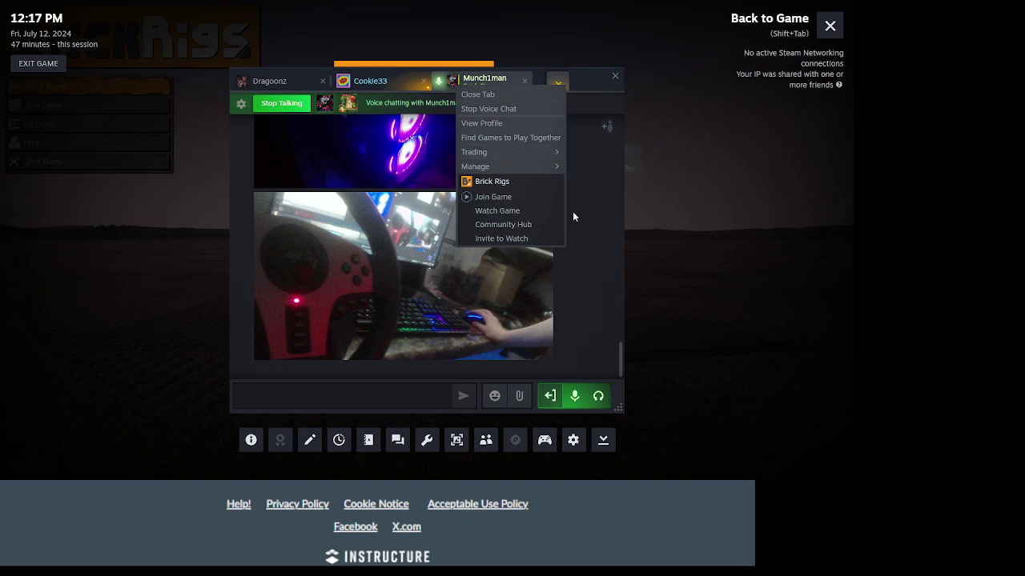
Join the friend's running game and confirm joining the 'city rp new cover' session
click(528, 200)
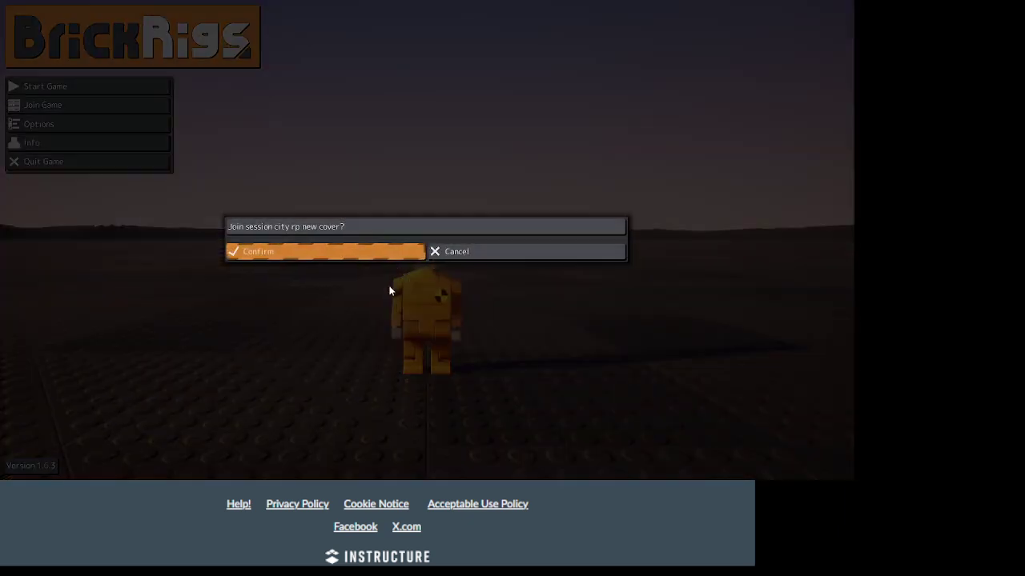
click(386, 258)
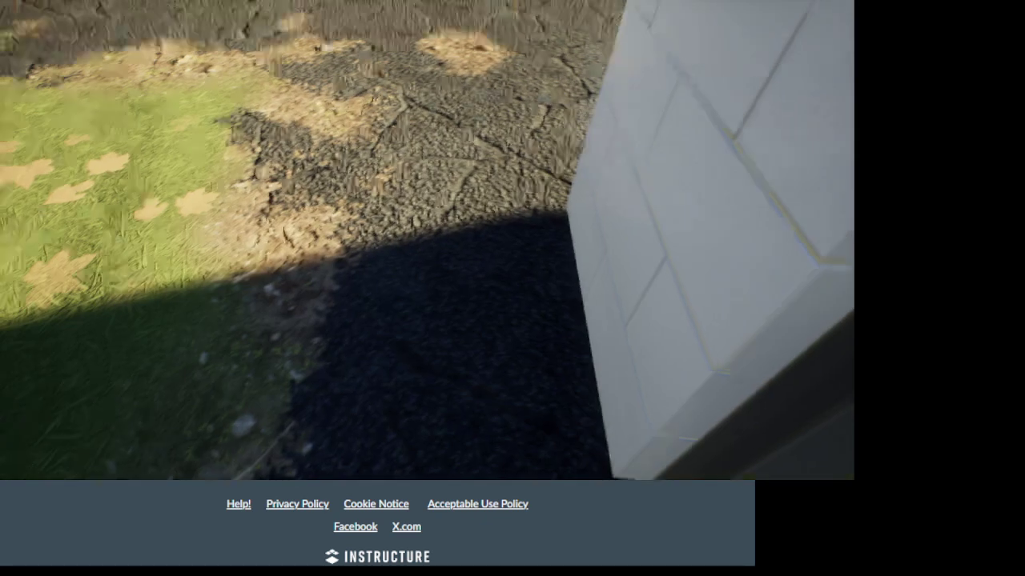
Spawn [AAF] The night deleter from the terminal's browser and fly the camera into town
key(f)
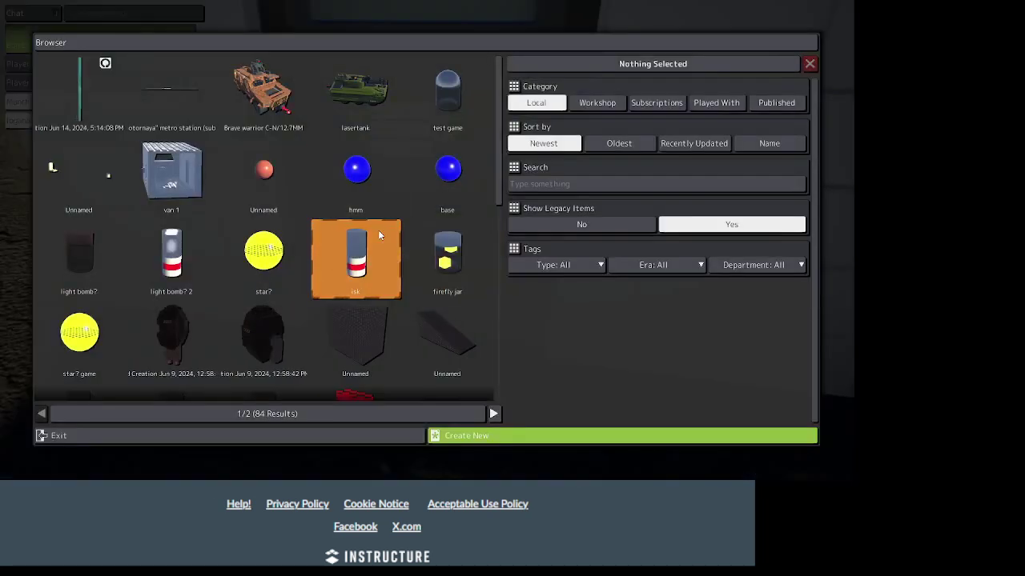
scroll(400, 216, down, 1)
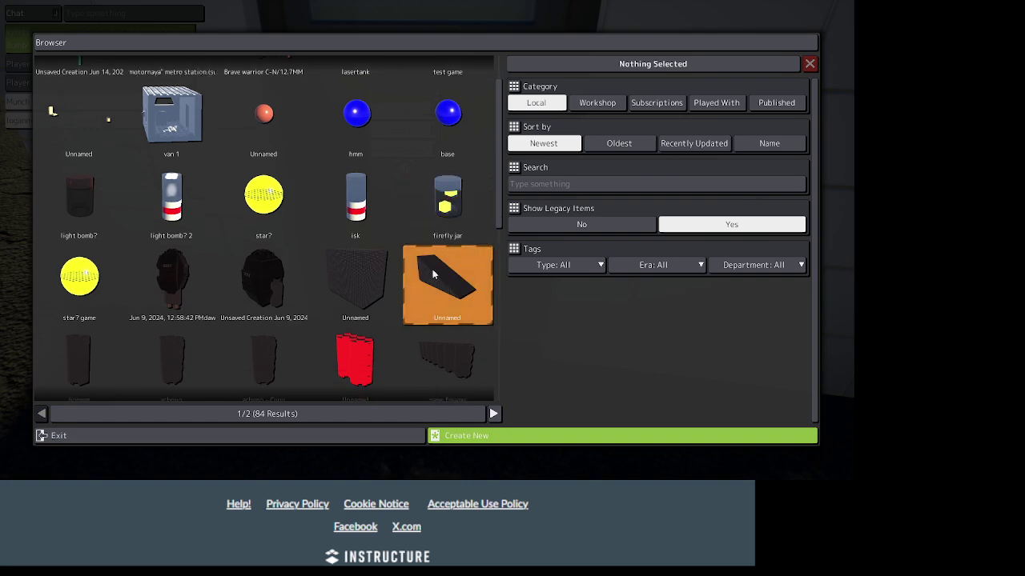
scroll(440, 304, down, 5)
scroll(384, 288, up, 6)
scroll(368, 295, down, 10)
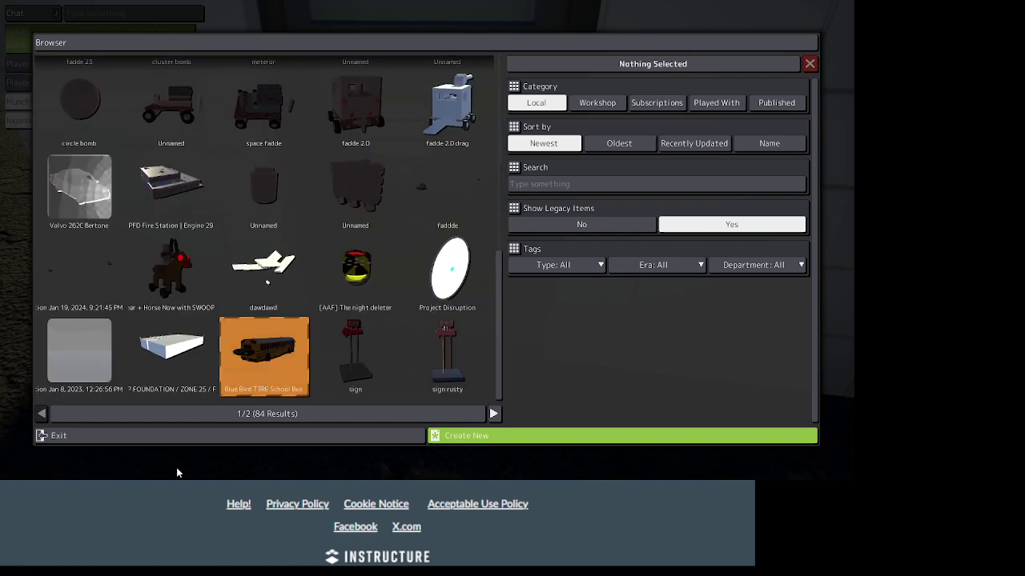
click(355, 277)
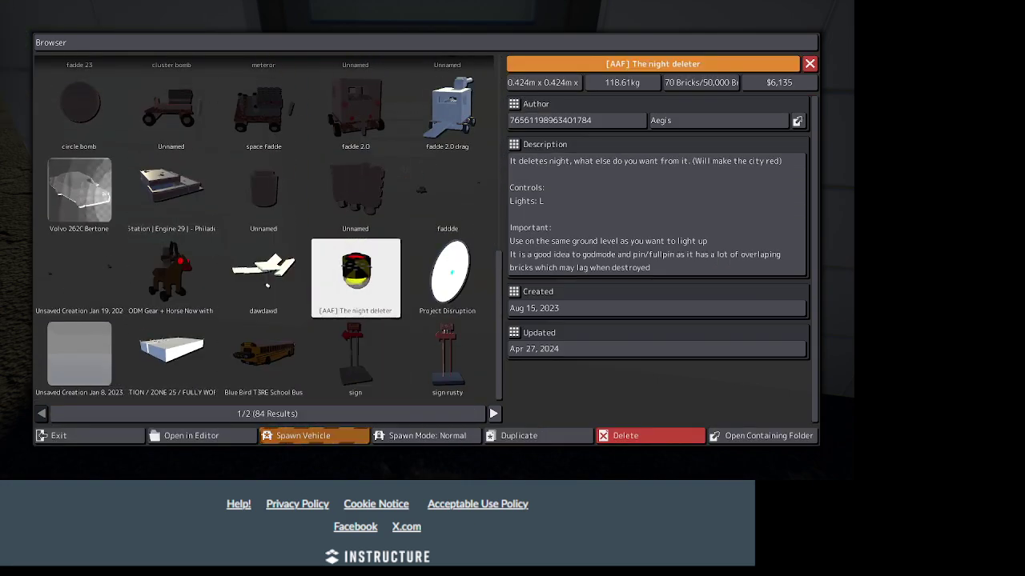
click(308, 435)
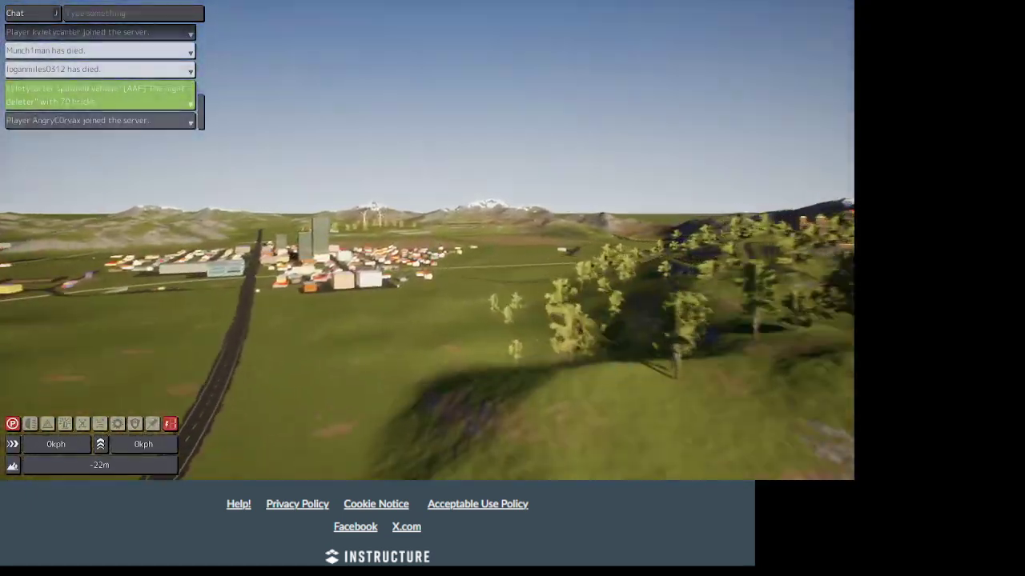
key(w)
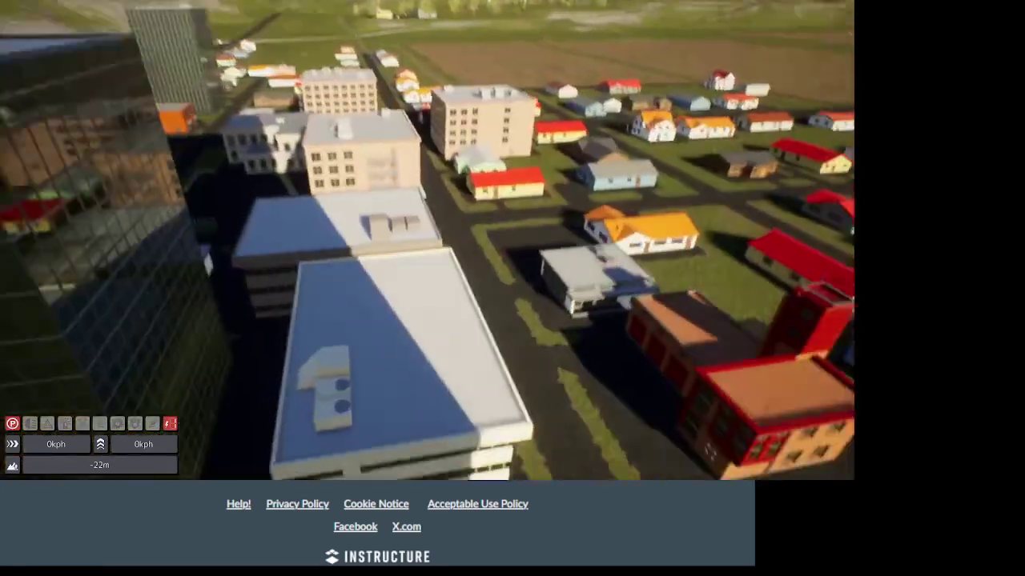
key(w)
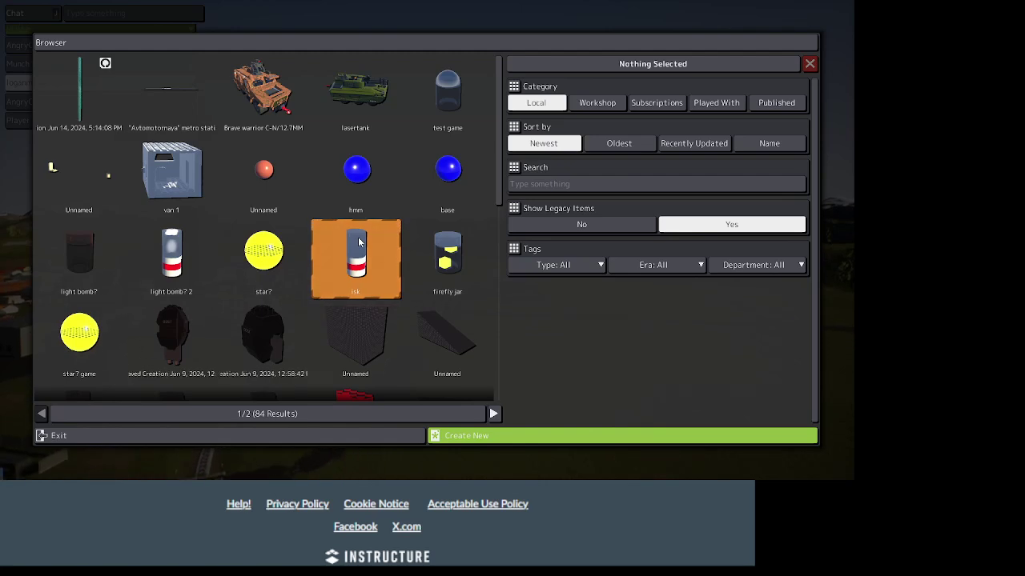
Find the firefly jar on the second page of creations and spawn it
click(448, 252)
click(303, 414)
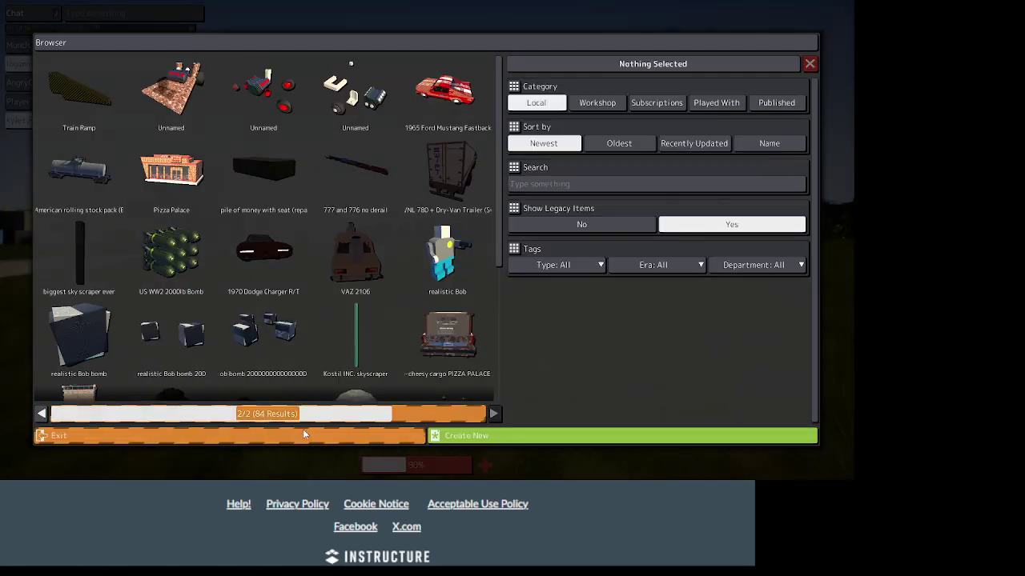
scroll(278, 379, down, 2)
scroll(278, 379, down, 2)
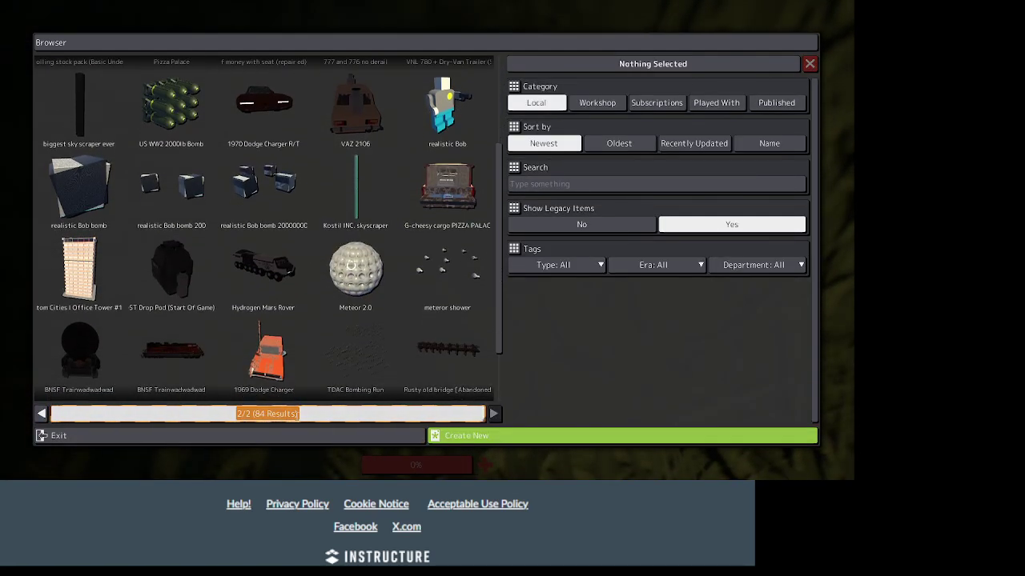
scroll(412, 251, up, 4)
click(412, 255)
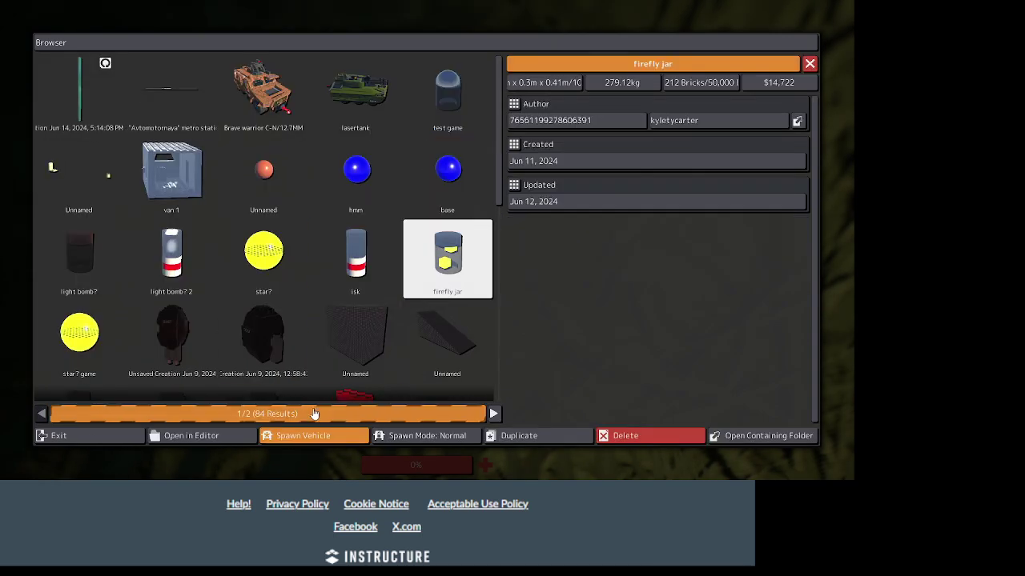
click(296, 437)
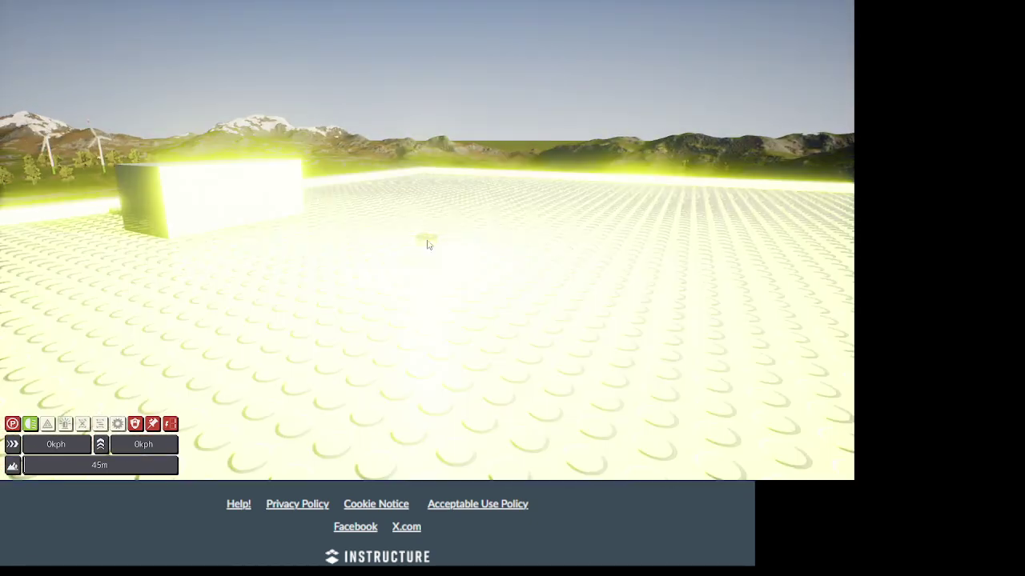
Bring up the world map and teleport to the marked spot west of town
key(m)
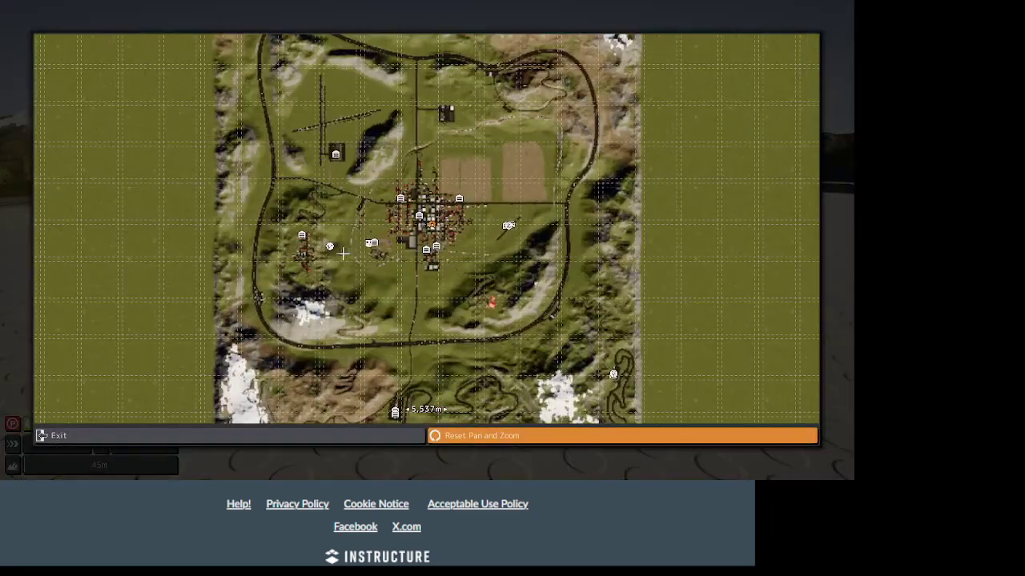
scroll(342, 253, up, 3)
scroll(338, 248, up, 3)
scroll(332, 241, up, 3)
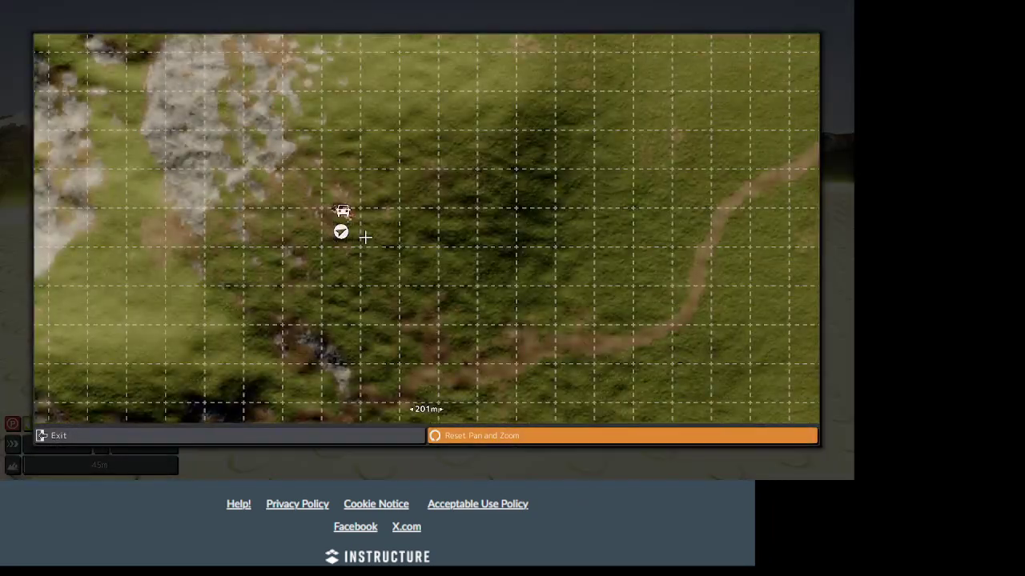
scroll(376, 217, down, 10)
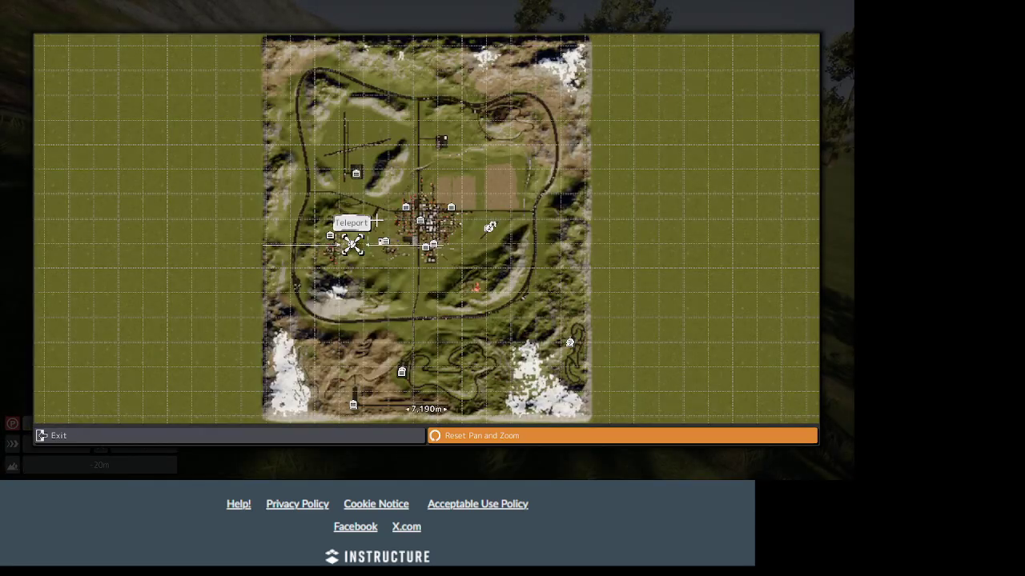
click(376, 217)
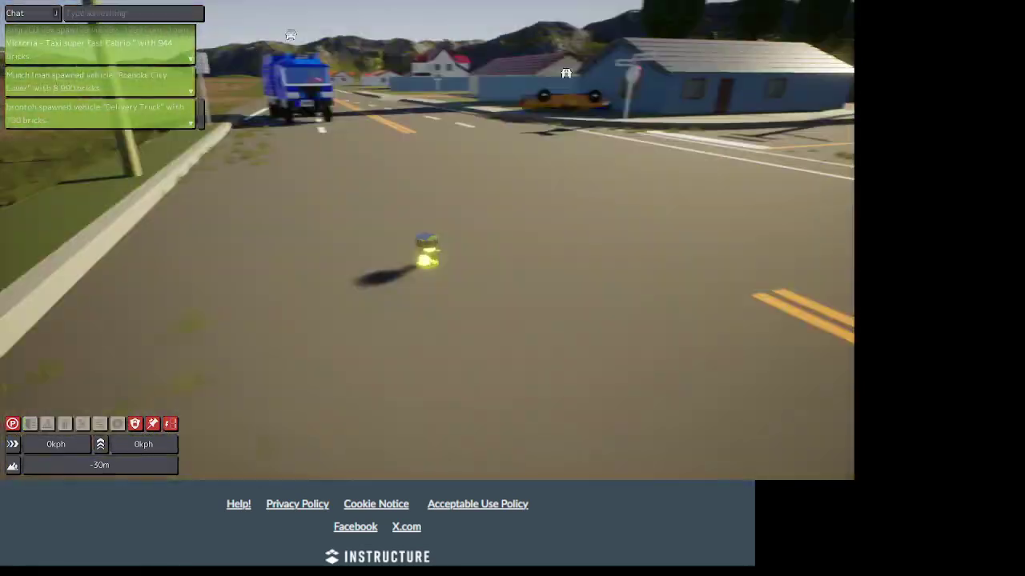
Toggle the firefly jar's light on, off, and back on
key(l)
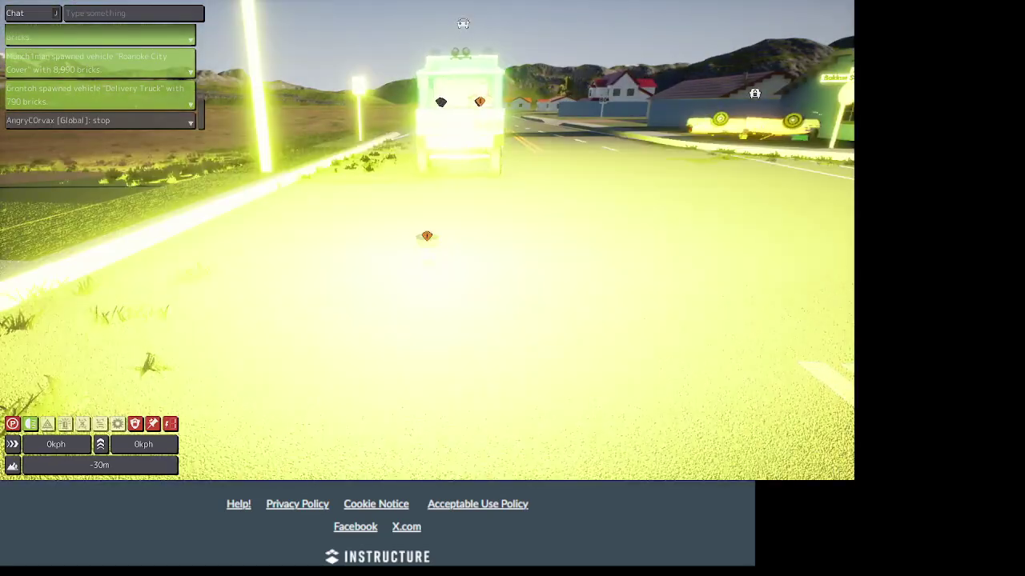
key(l)
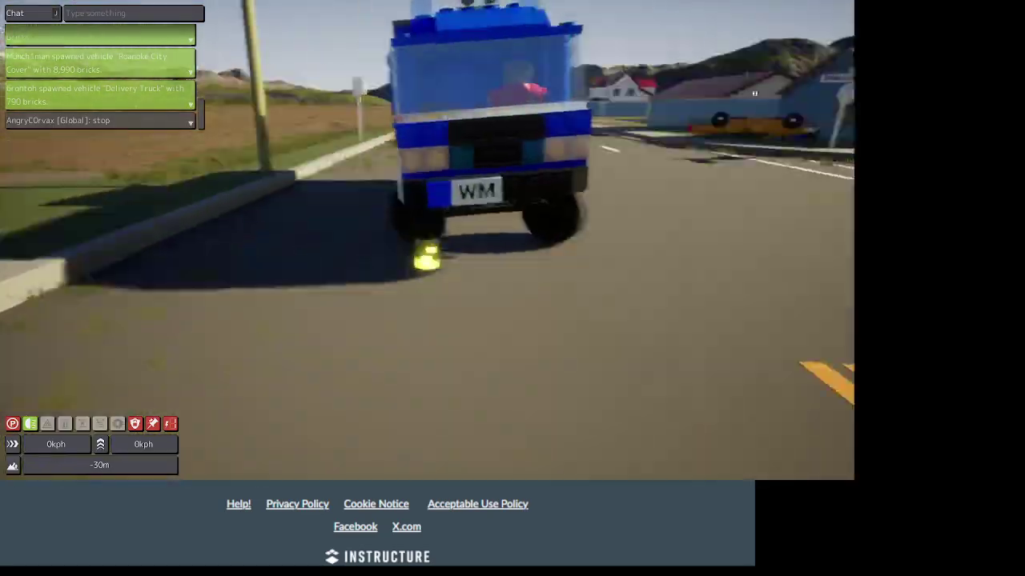
key(l)
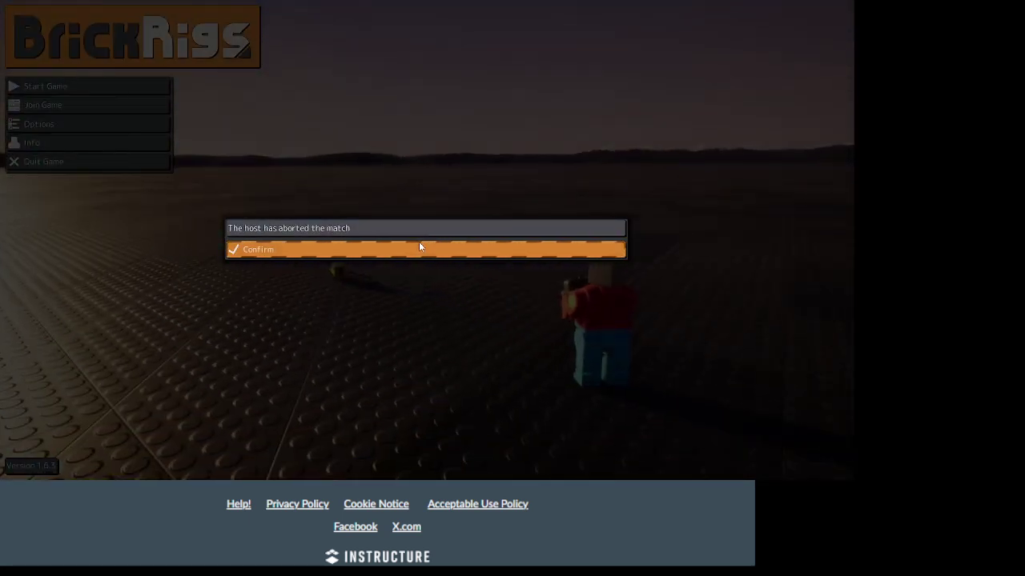
Dismiss the abort notice, briefly check hosting settings, then bring up the Steam friends chat
click(418, 247)
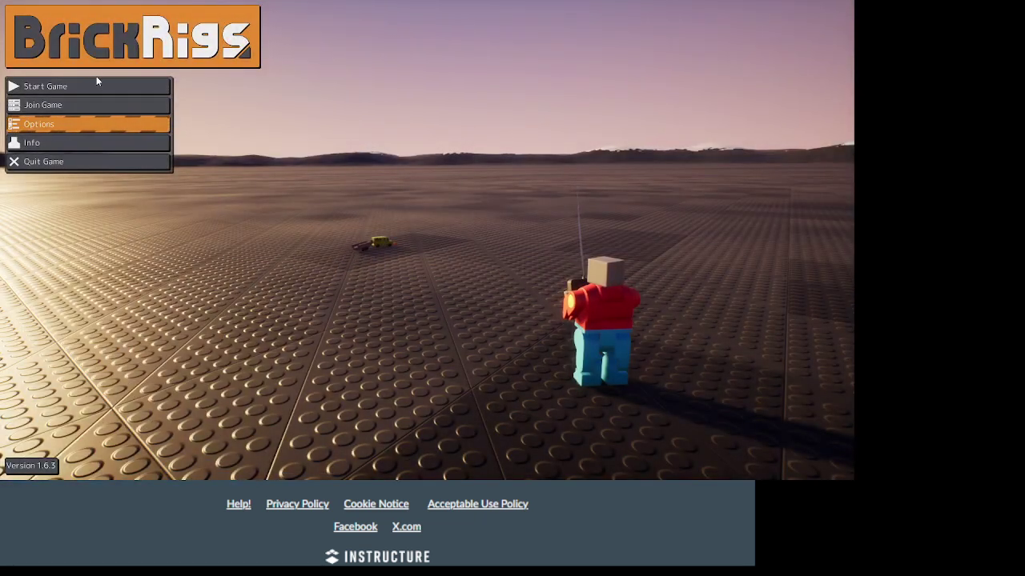
click(112, 86)
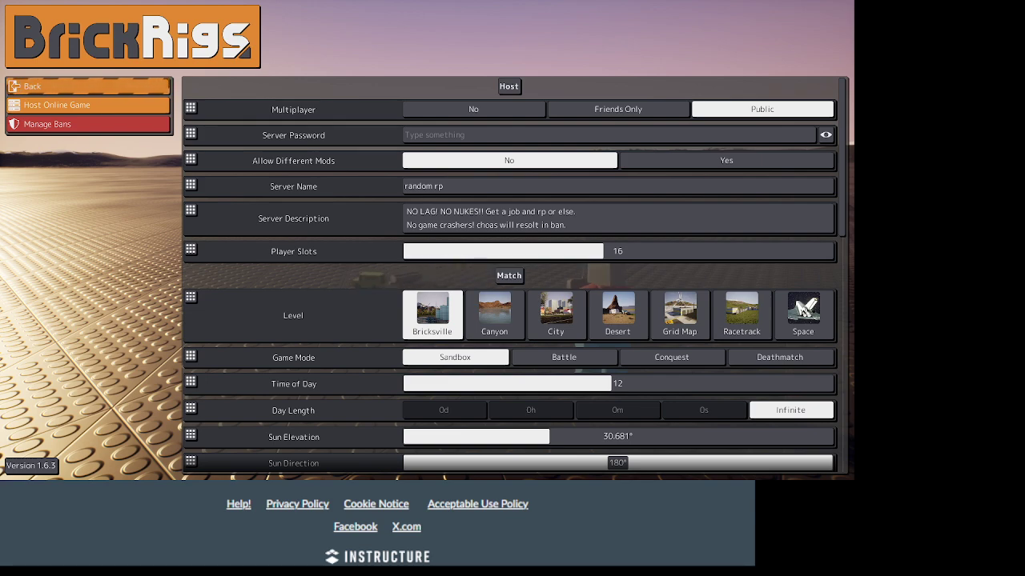
key(Escape)
key(shift+Tab)
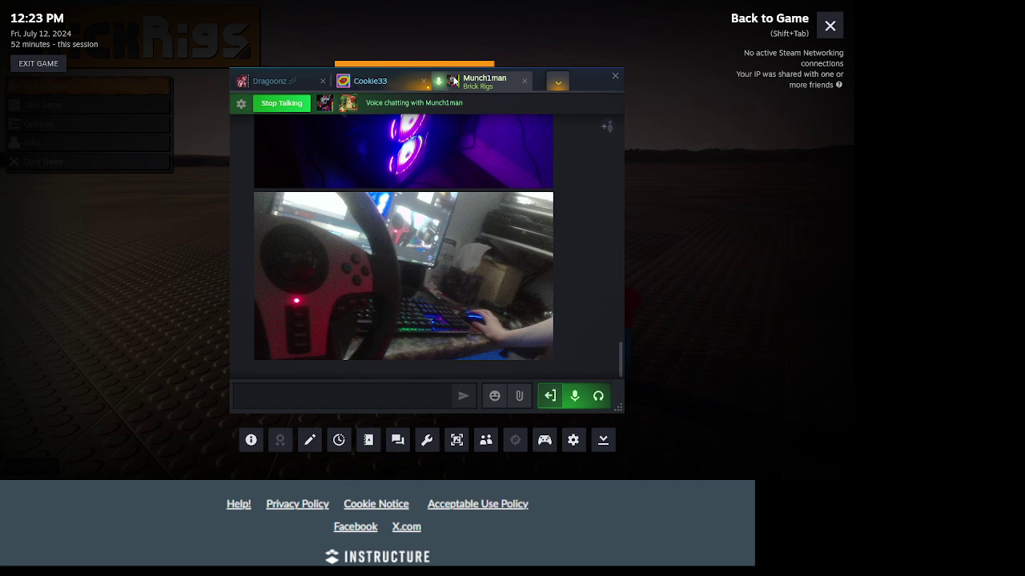
Join the voice-chat friend's Brick Rigs game from their Steam chat tab menu
right_click(454, 81)
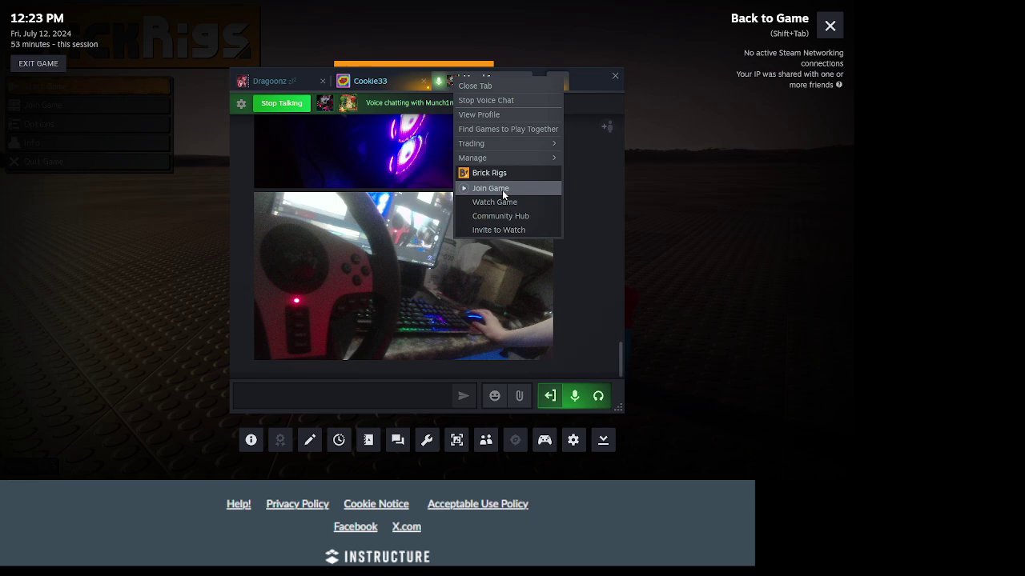
click(503, 191)
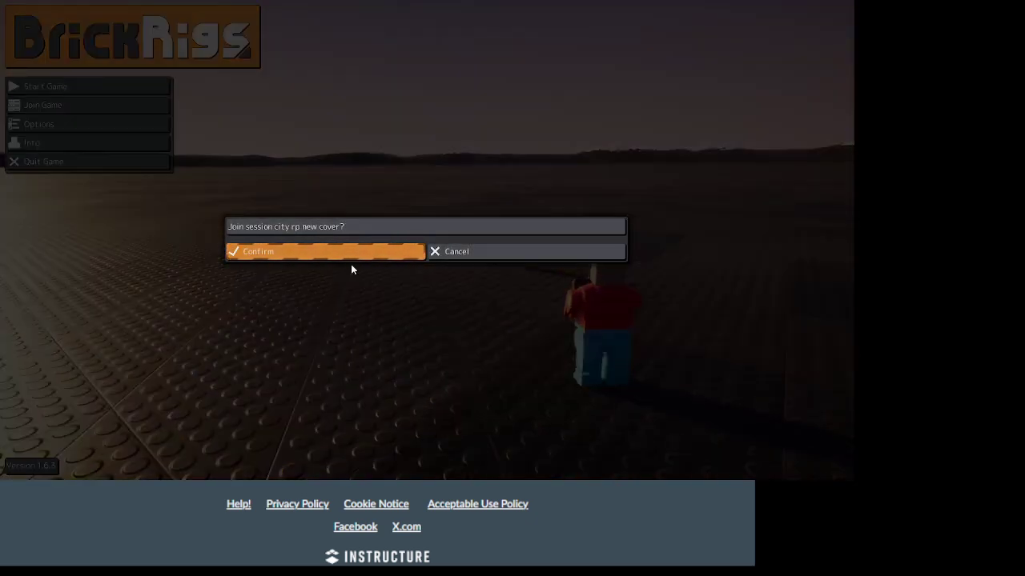
Confirm joining 'city rp new cover' and load into its town
click(353, 256)
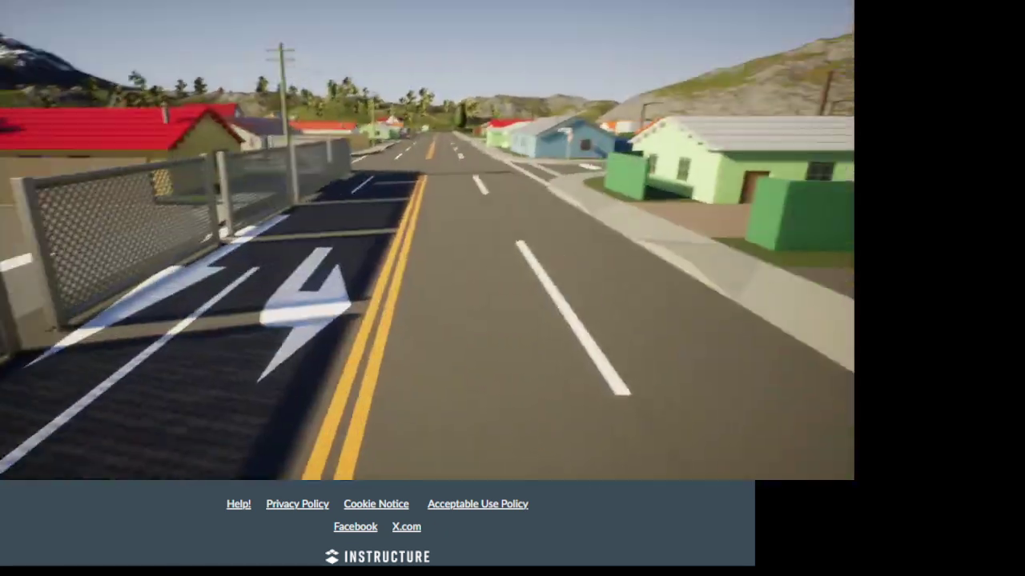
Bring up the Steam overlay's friends voice chat over the Brick Rigs session
key(shift+Tab)
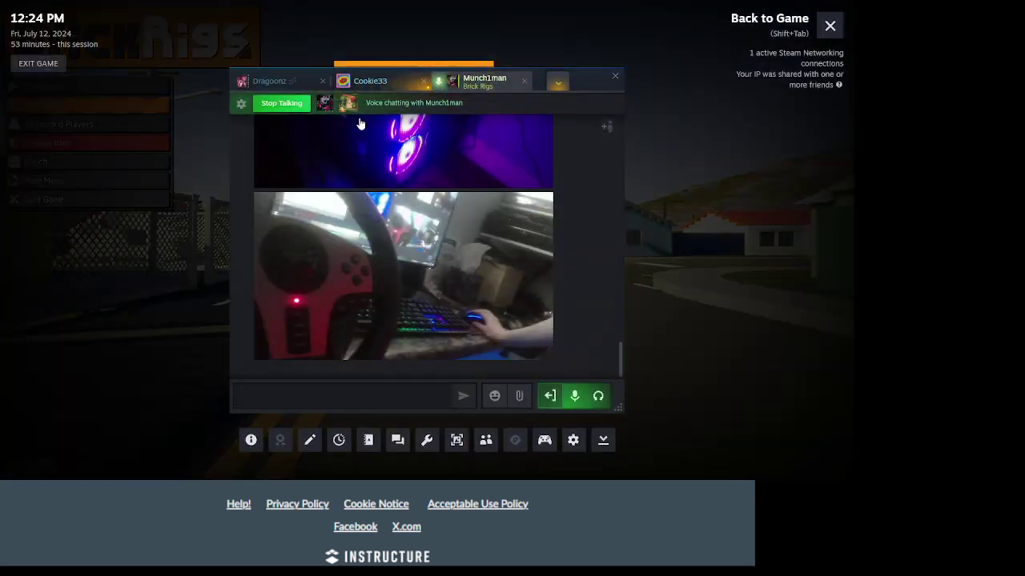